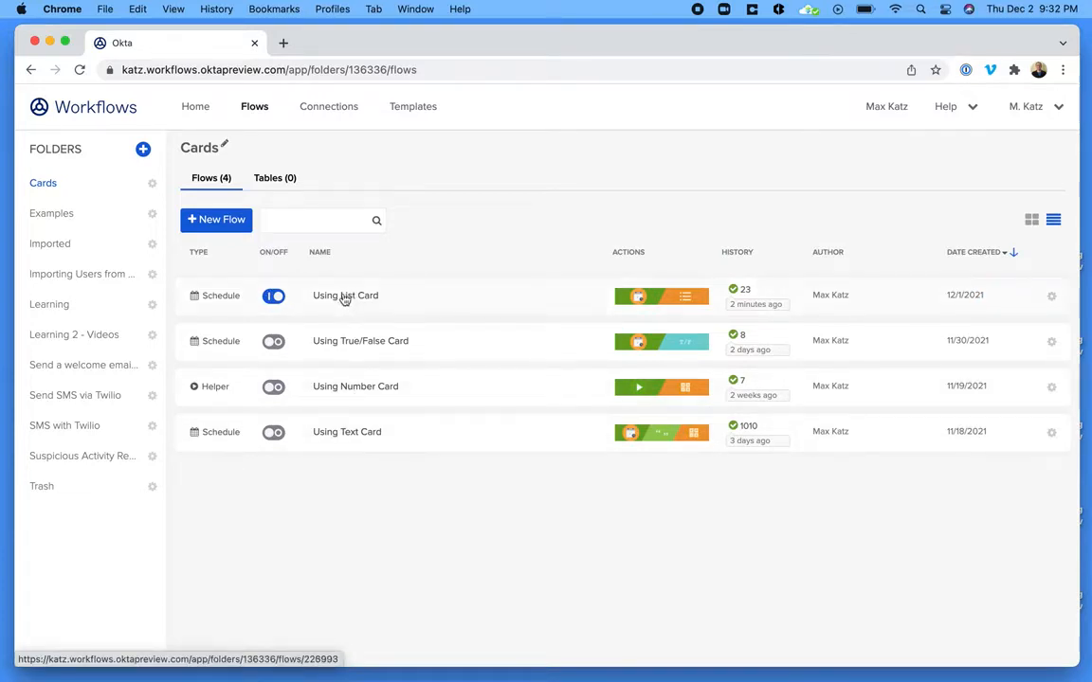
- Open the Using List Card flow from the Cards folder and switch the flow off
{"action": "left_click", "coordinate": [345, 295]}
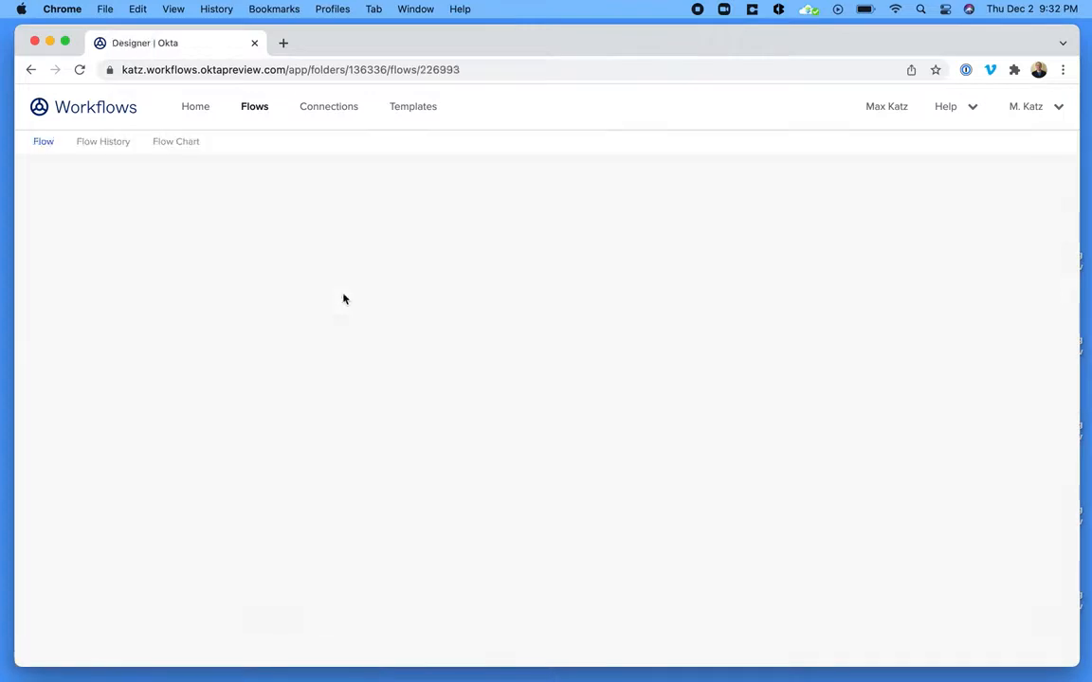
{"action": "scroll", "coordinate": [486, 451], "scroll_direction": "right", "scroll_amount": 5}
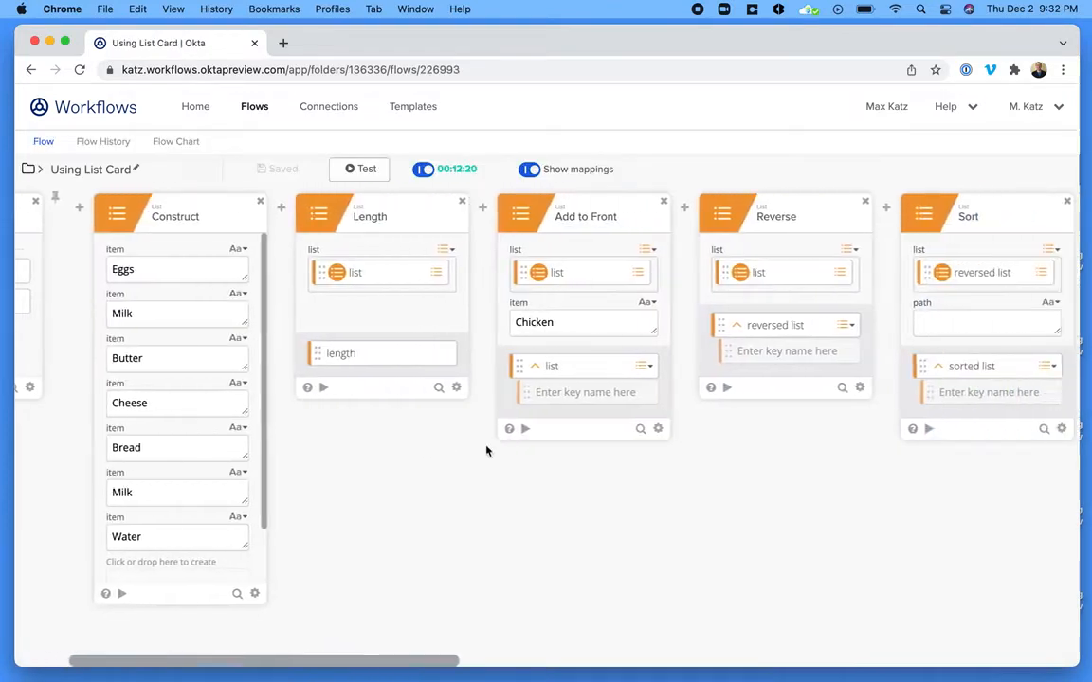
{"action": "scroll", "coordinate": [486, 451], "scroll_direction": "left", "scroll_amount": 4}
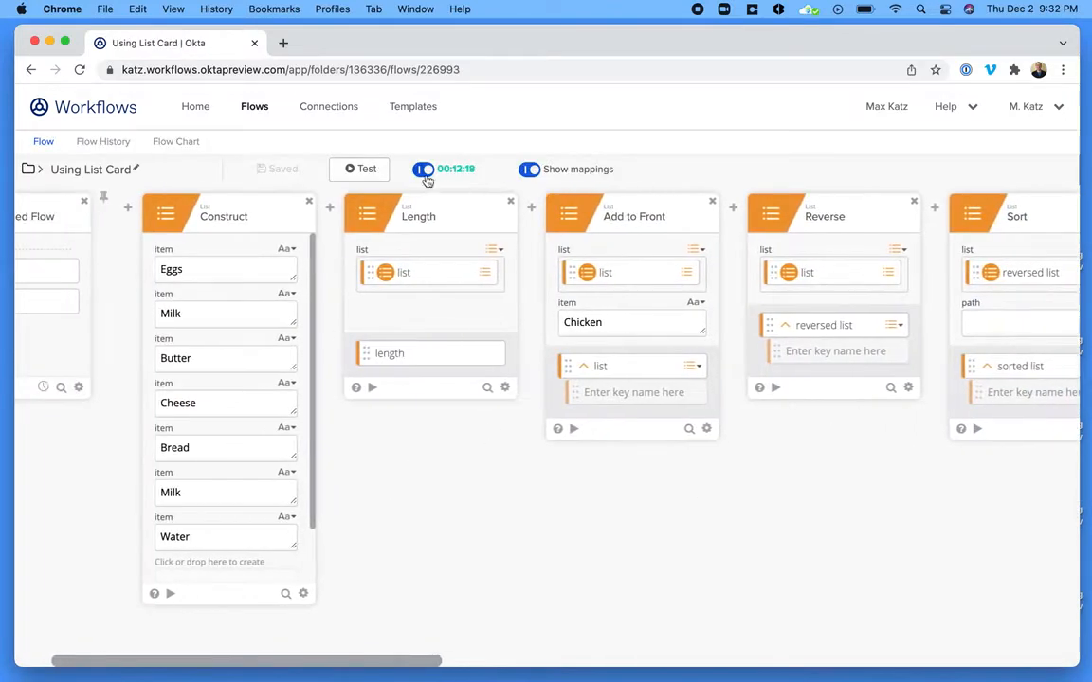
{"action": "left_click", "coordinate": [422, 170]}
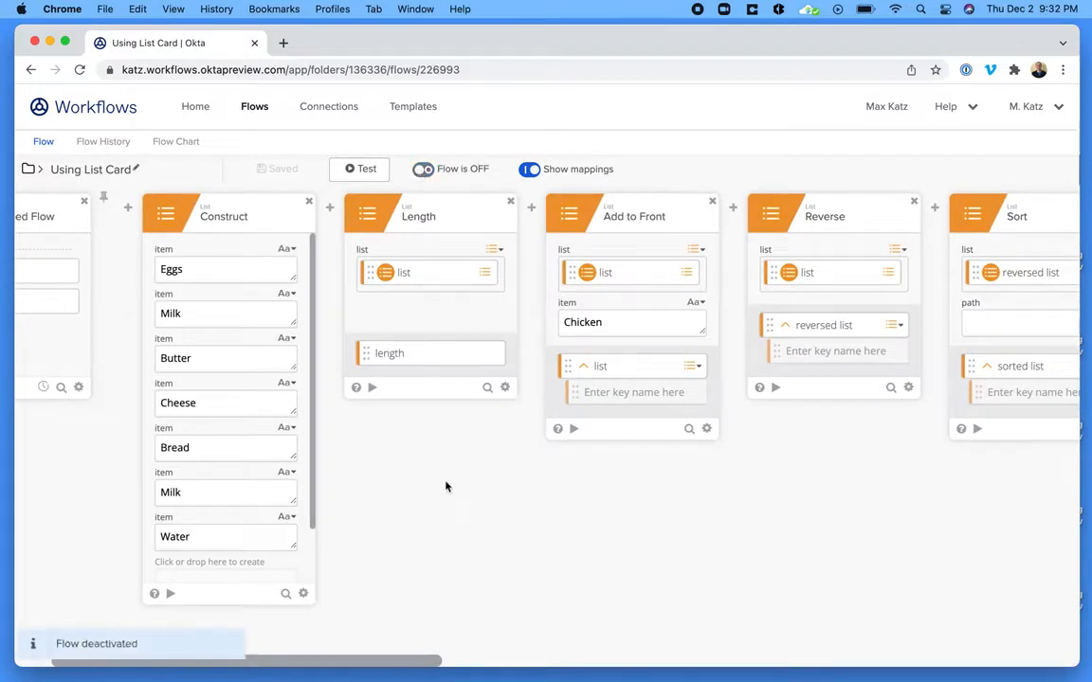
- Browse the available List functions in the function picker after the first Construct card, and close it without adding a card
{"action": "mouse_move", "coordinate": [330, 208]}
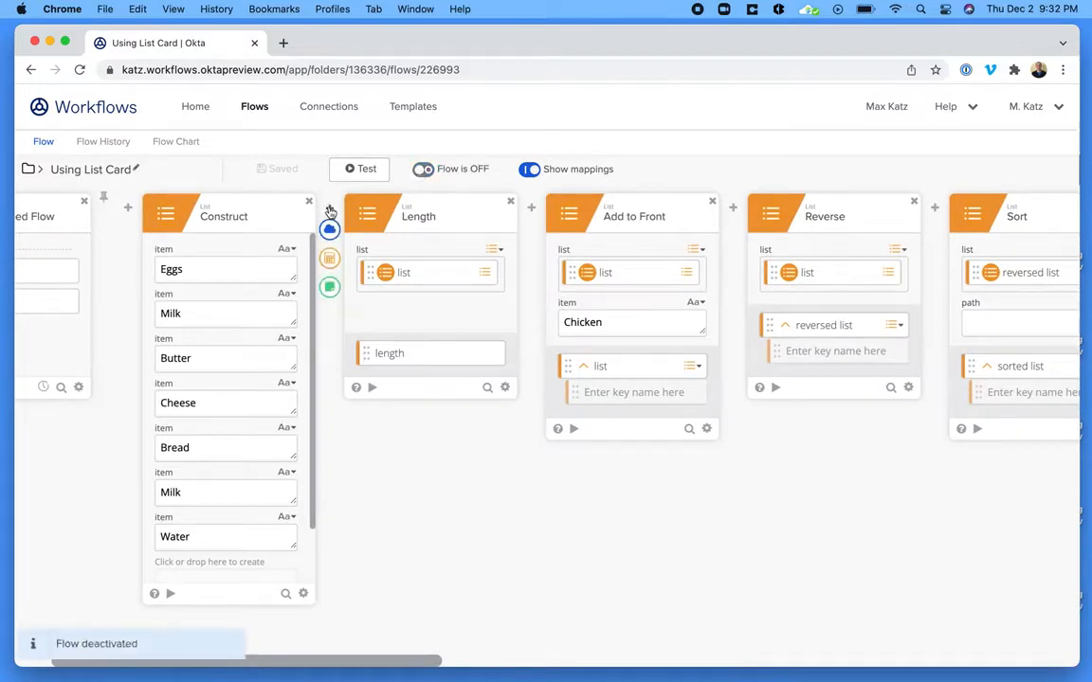
{"action": "left_click", "coordinate": [331, 263]}
{"action": "scroll", "coordinate": [409, 417], "scroll_direction": "down", "scroll_amount": 2}
{"action": "scroll", "coordinate": [407, 379], "scroll_direction": "up", "scroll_amount": 2}
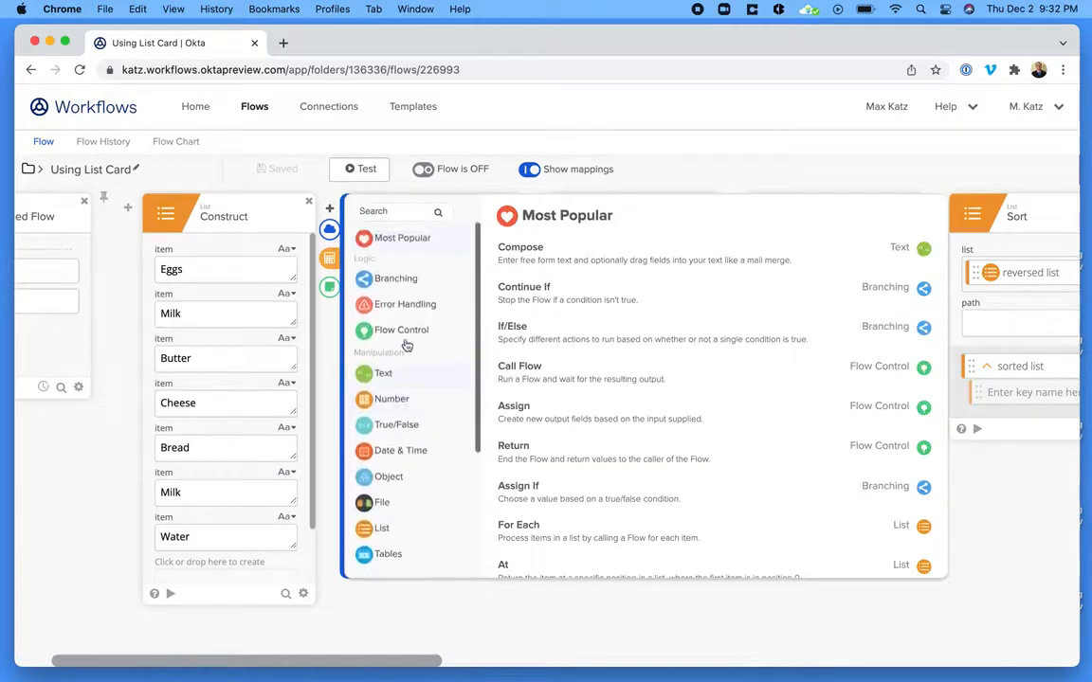
{"action": "left_click", "coordinate": [381, 529]}
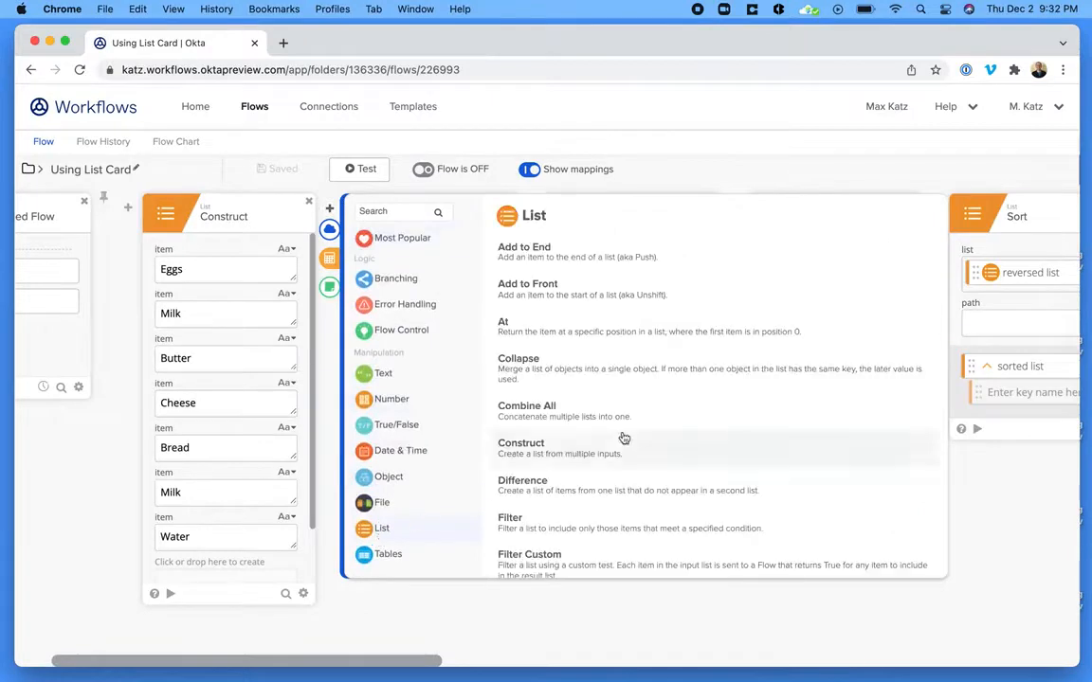
{"action": "scroll", "coordinate": [675, 368], "scroll_direction": "down", "scroll_amount": 3}
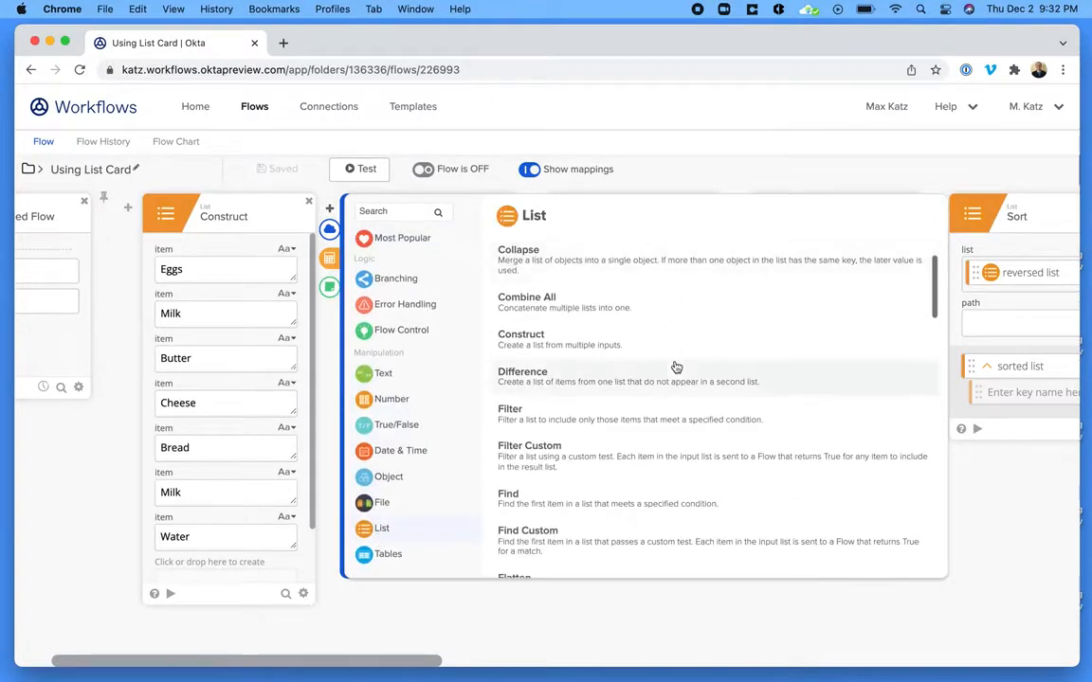
{"action": "scroll", "coordinate": [675, 367], "scroll_direction": "up", "scroll_amount": 3}
{"action": "scroll", "coordinate": [676, 368], "scroll_direction": "down", "scroll_amount": 10}
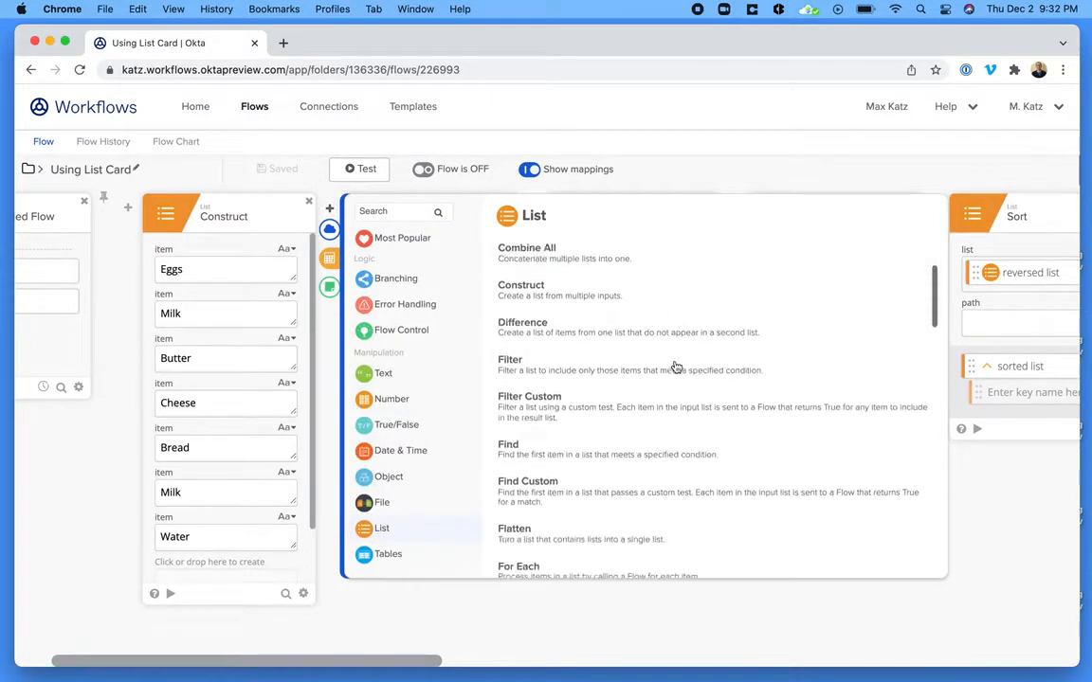
{"action": "scroll", "coordinate": [675, 368], "scroll_direction": "down", "scroll_amount": 5}
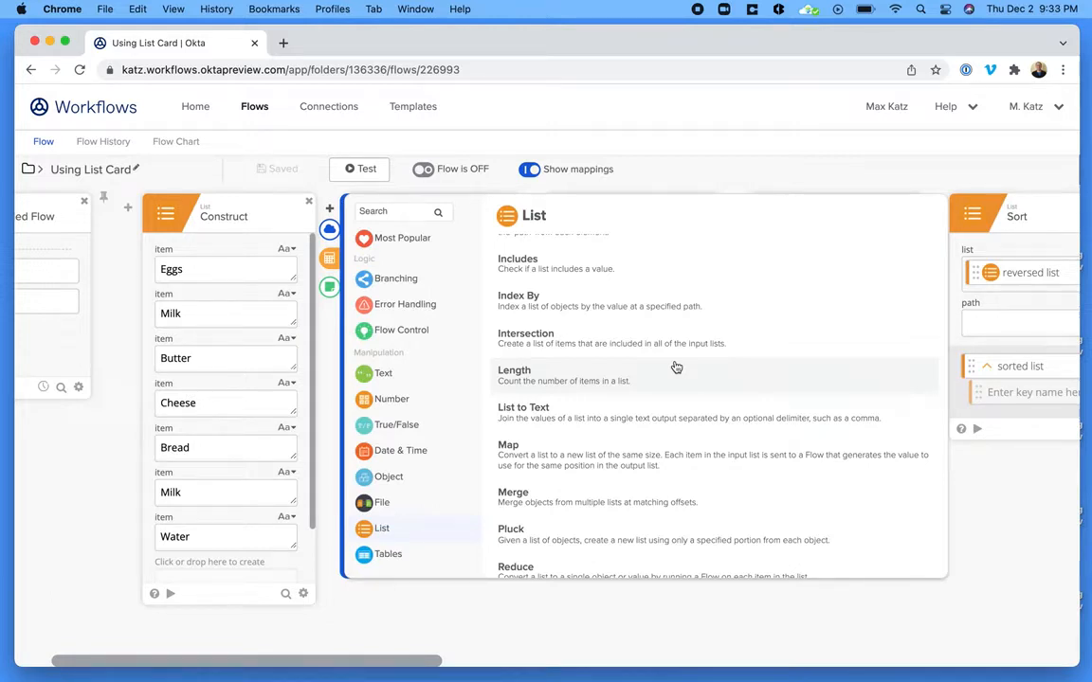
{"action": "scroll", "coordinate": [676, 367], "scroll_direction": "down", "scroll_amount": 3}
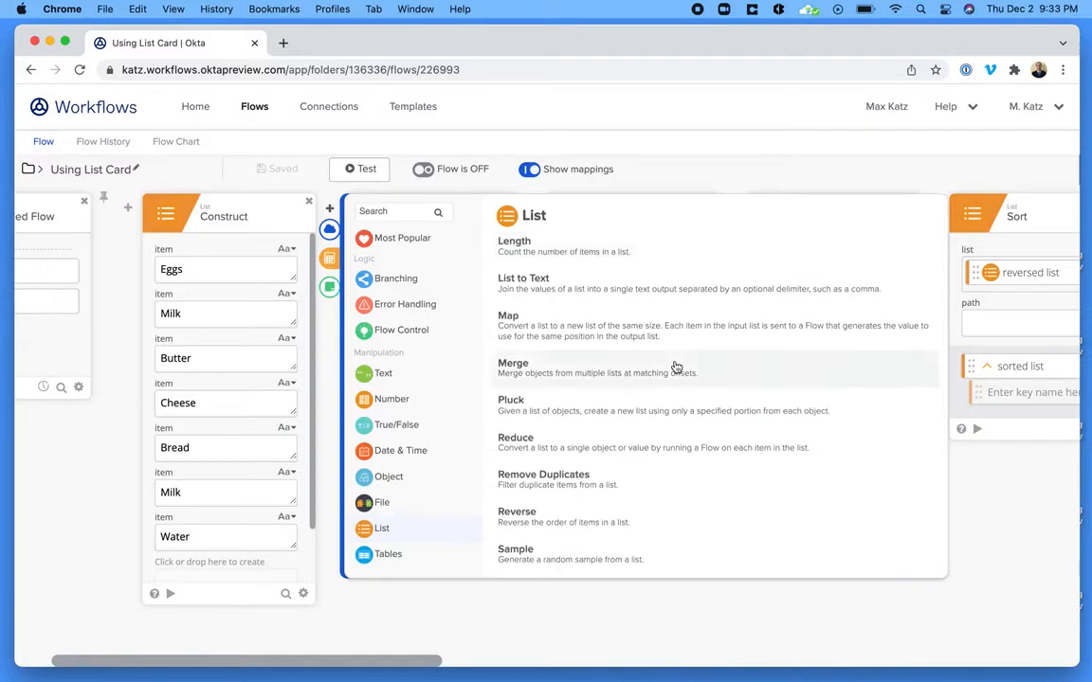
{"action": "scroll", "coordinate": [676, 367], "scroll_direction": "down", "scroll_amount": 4}
{"action": "scroll", "coordinate": [676, 367], "scroll_direction": "down", "scroll_amount": 5}
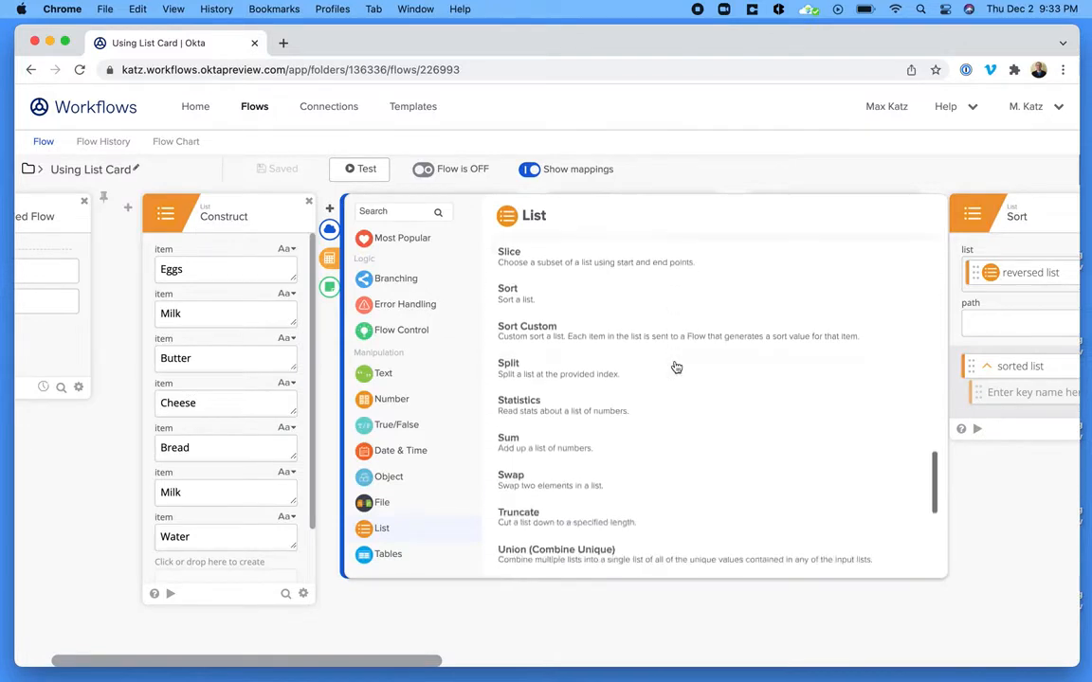
{"action": "scroll", "coordinate": [676, 368], "scroll_direction": "up", "scroll_amount": 10}
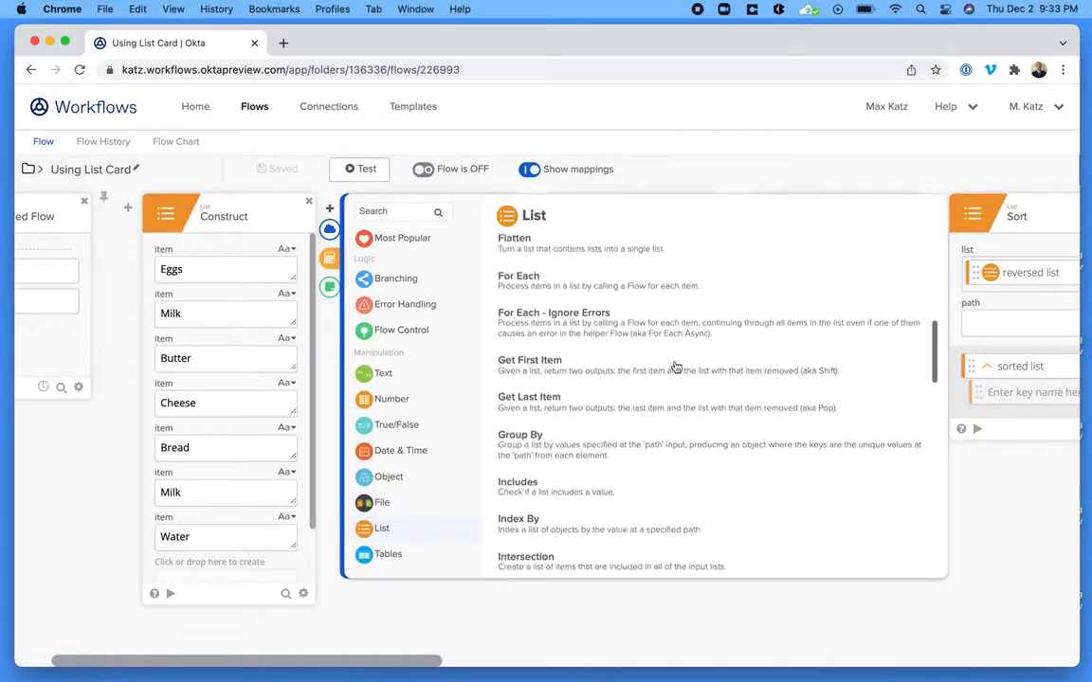
{"action": "scroll", "coordinate": [675, 368], "scroll_direction": "up", "scroll_amount": 3}
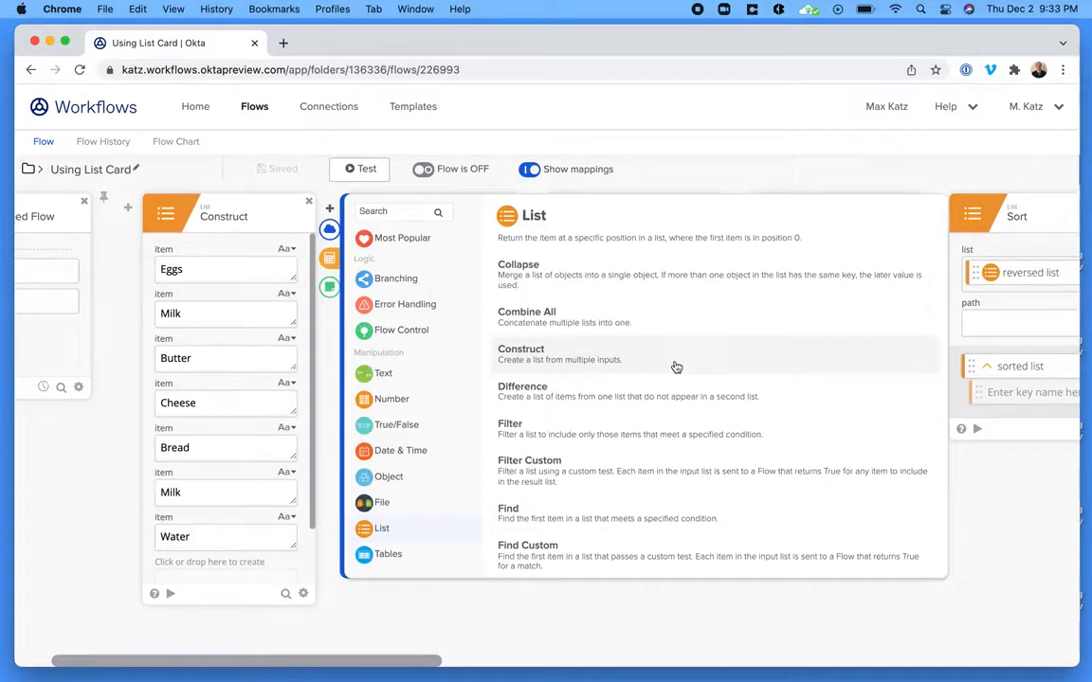
{"action": "scroll", "coordinate": [676, 368], "scroll_direction": "up", "scroll_amount": 2}
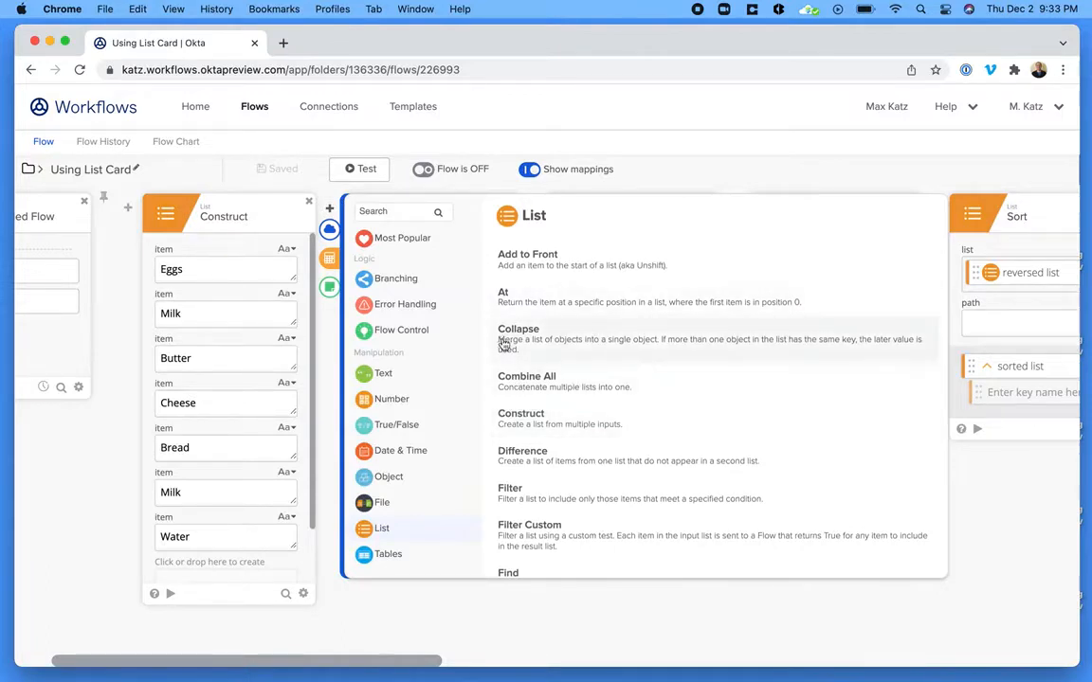
{"action": "scroll", "coordinate": [687, 372], "scroll_direction": "down", "scroll_amount": 5}
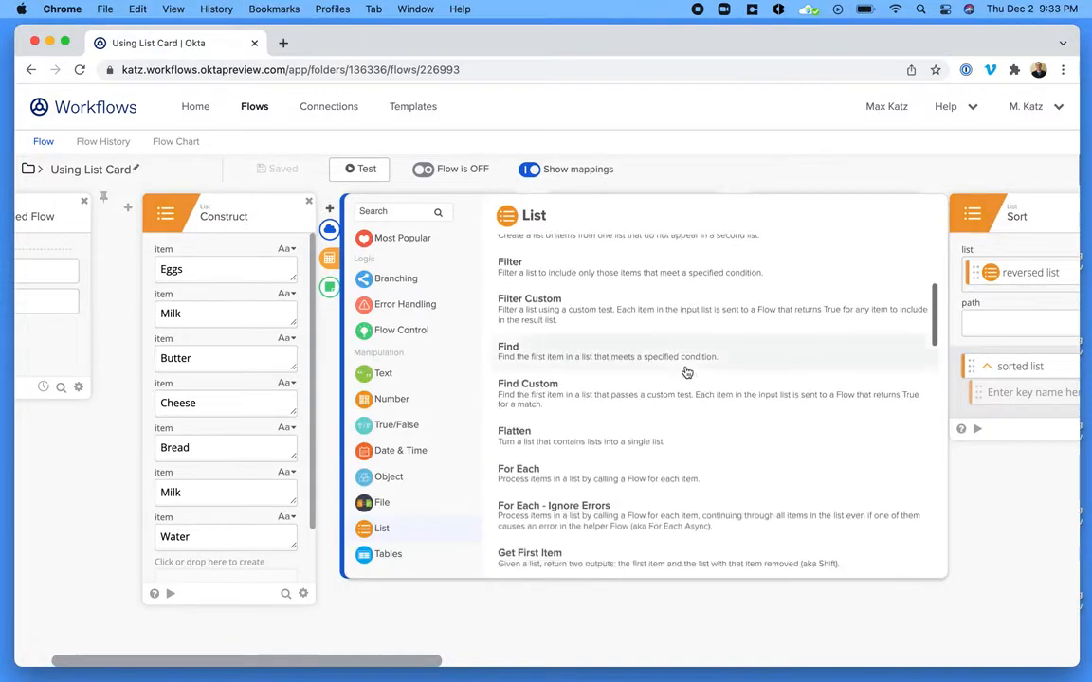
{"action": "scroll", "coordinate": [687, 372], "scroll_direction": "down", "scroll_amount": 6}
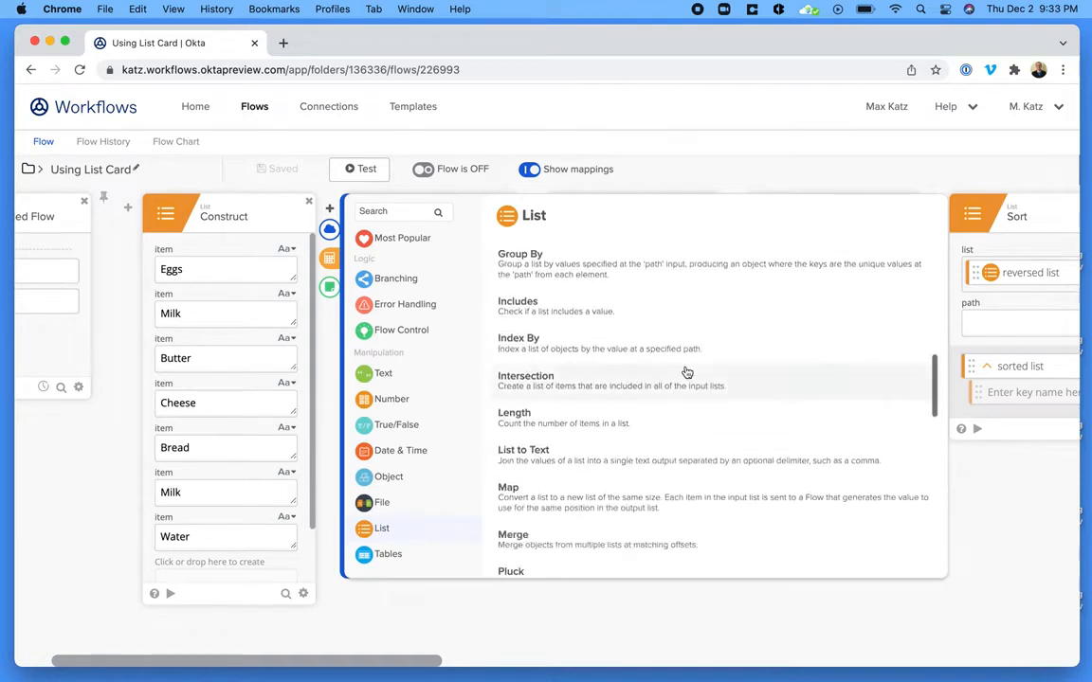
{"action": "scroll", "coordinate": [687, 373], "scroll_direction": "down", "scroll_amount": 8}
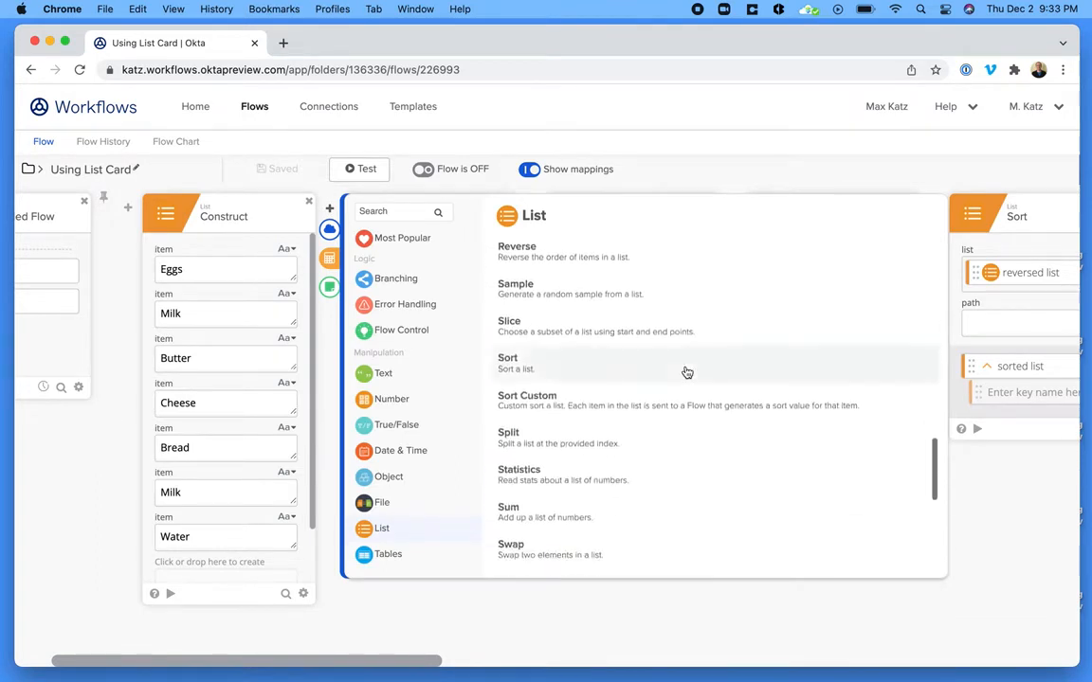
{"action": "scroll", "coordinate": [687, 372], "scroll_direction": "down", "scroll_amount": 3}
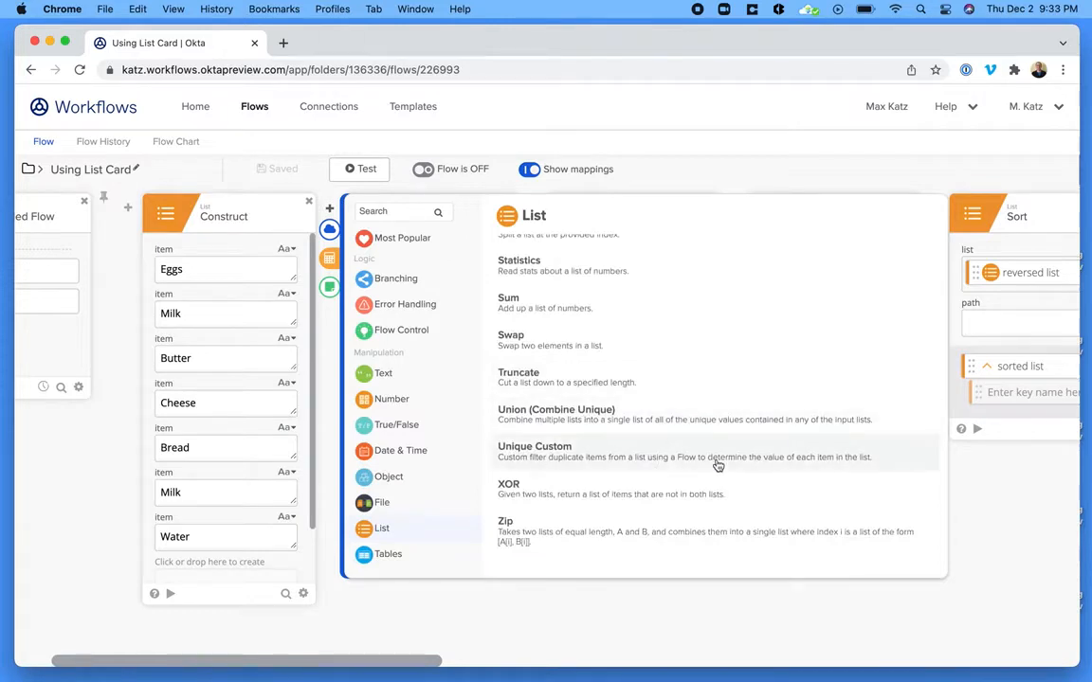
{"action": "scroll", "coordinate": [714, 466], "scroll_direction": "up", "scroll_amount": 3}
{"action": "scroll", "coordinate": [718, 465], "scroll_direction": "up", "scroll_amount": 2}
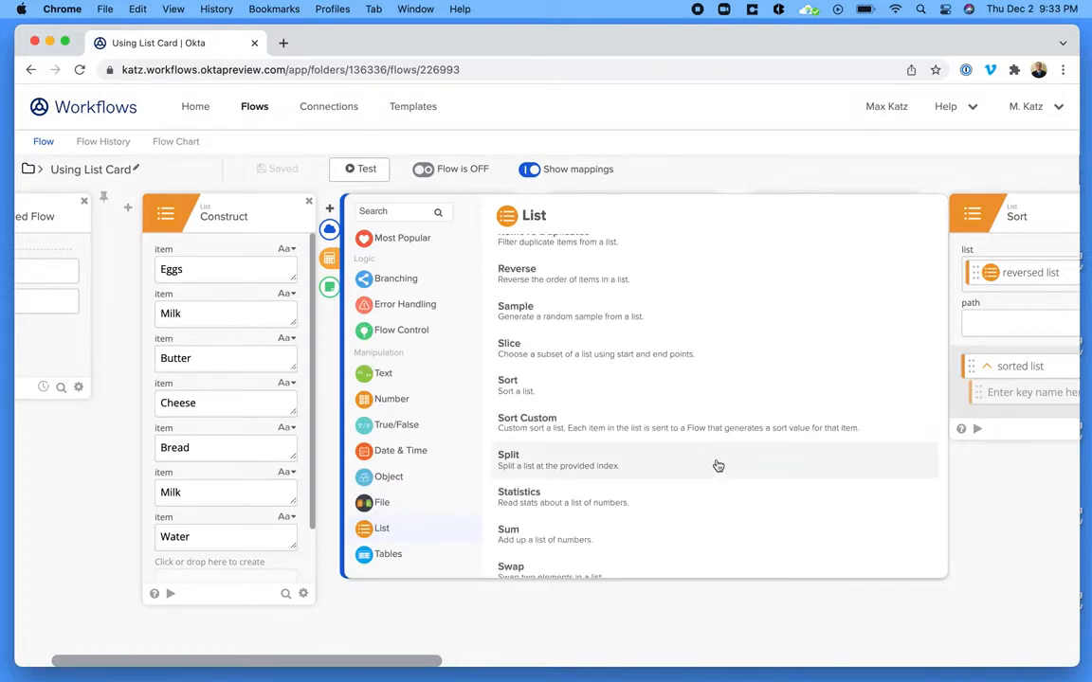
{"action": "left_click", "coordinate": [662, 599]}
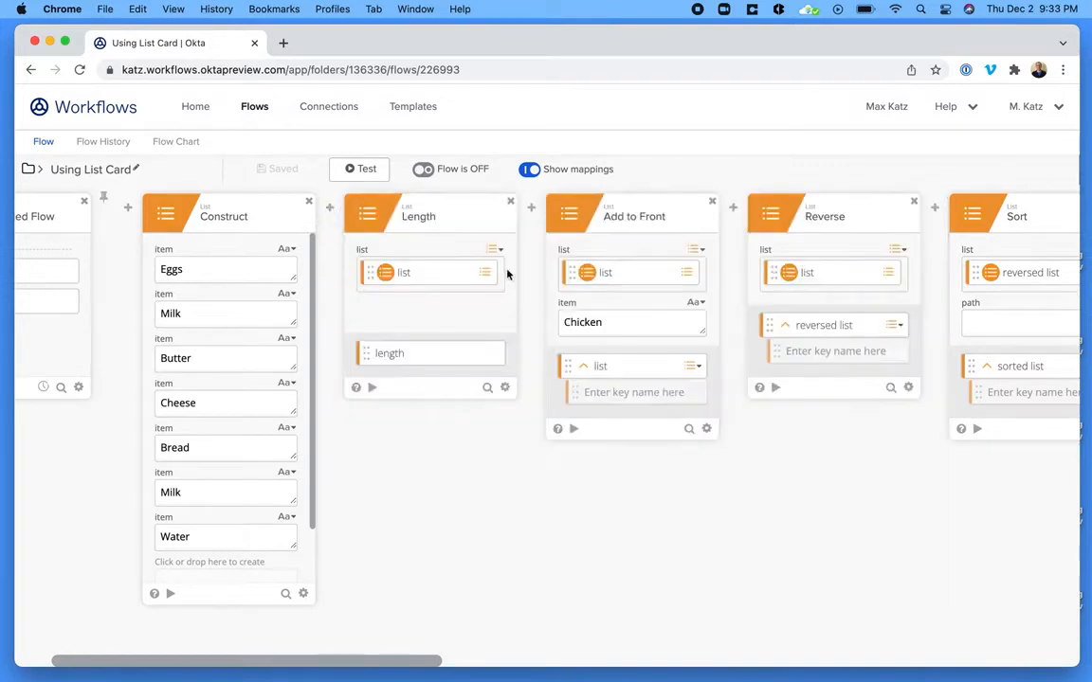
- Run a test of the first Construct card with its existing grocery items and close the test dialog
{"action": "scroll", "coordinate": [524, 461], "scroll_direction": "left", "scroll_amount": 3}
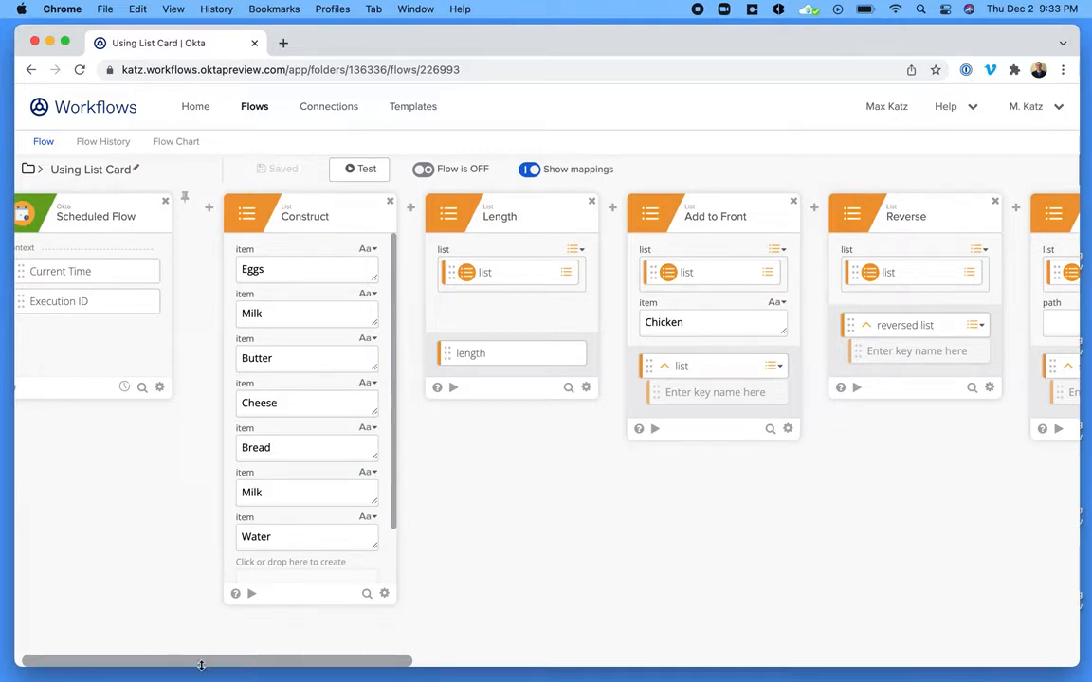
{"action": "left_click", "coordinate": [252, 594]}
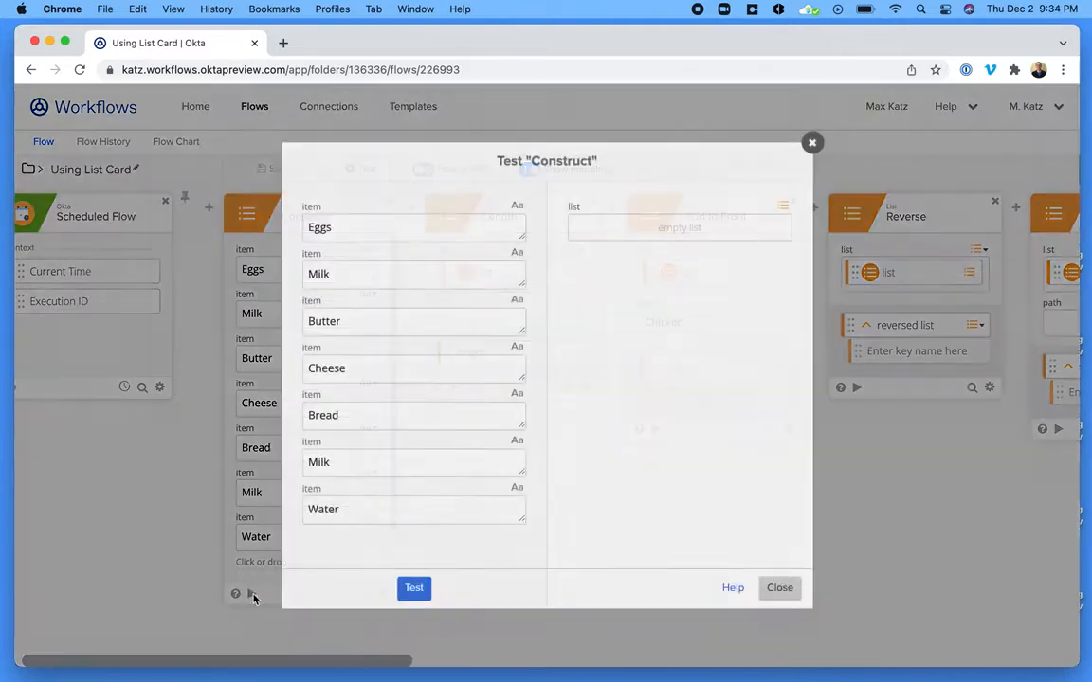
{"action": "left_click", "coordinate": [421, 595]}
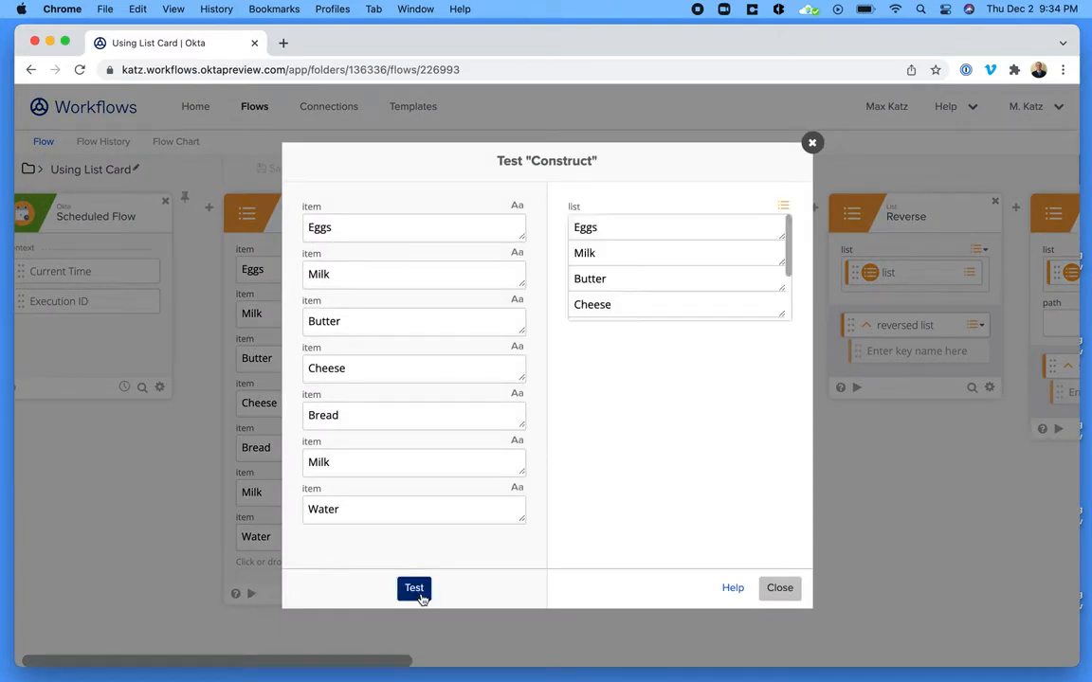
{"action": "left_click", "coordinate": [779, 588]}
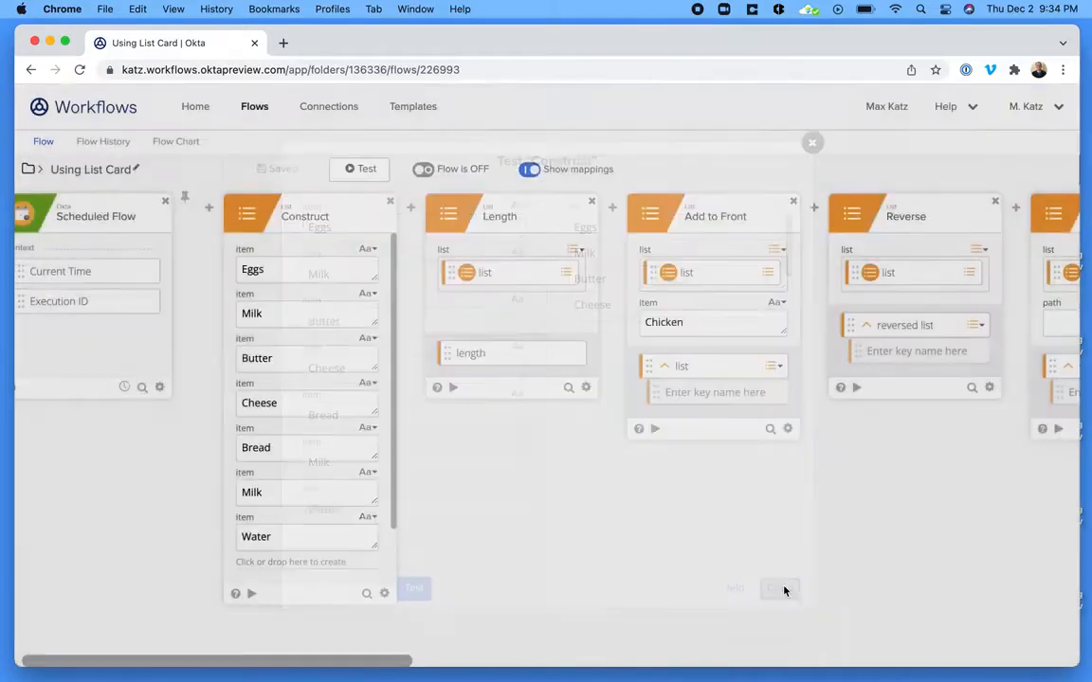
- Review the inputs and outputs of the Length, Add to Front, Reverse, Sort and second Construct cards
{"action": "scroll", "coordinate": [493, 379], "scroll_direction": "right", "scroll_amount": 2}
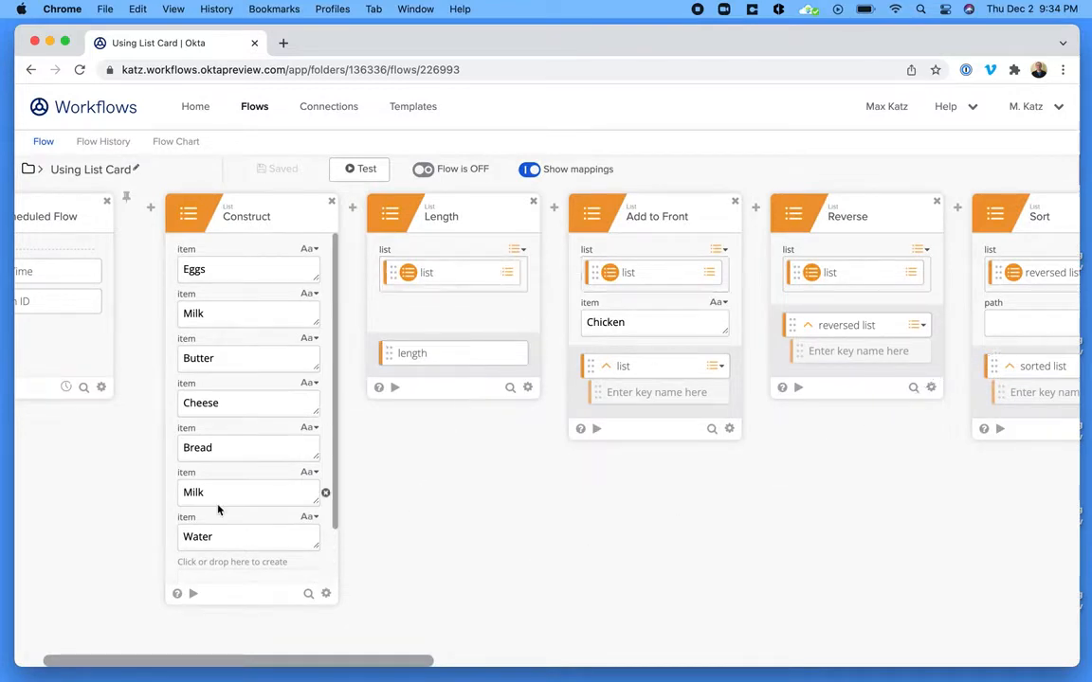
{"action": "scroll", "coordinate": [418, 483], "scroll_direction": "right", "scroll_amount": 4}
{"action": "scroll", "coordinate": [436, 469], "scroll_direction": "right", "scroll_amount": 2}
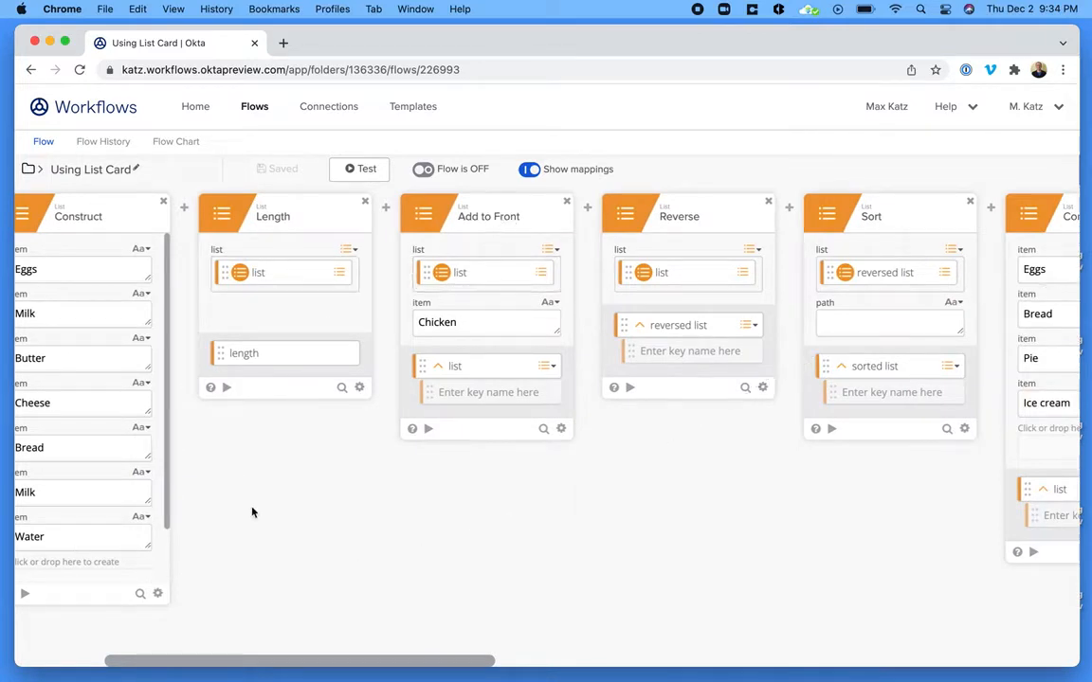
{"action": "scroll", "coordinate": [232, 464], "scroll_direction": "left", "scroll_amount": 1}
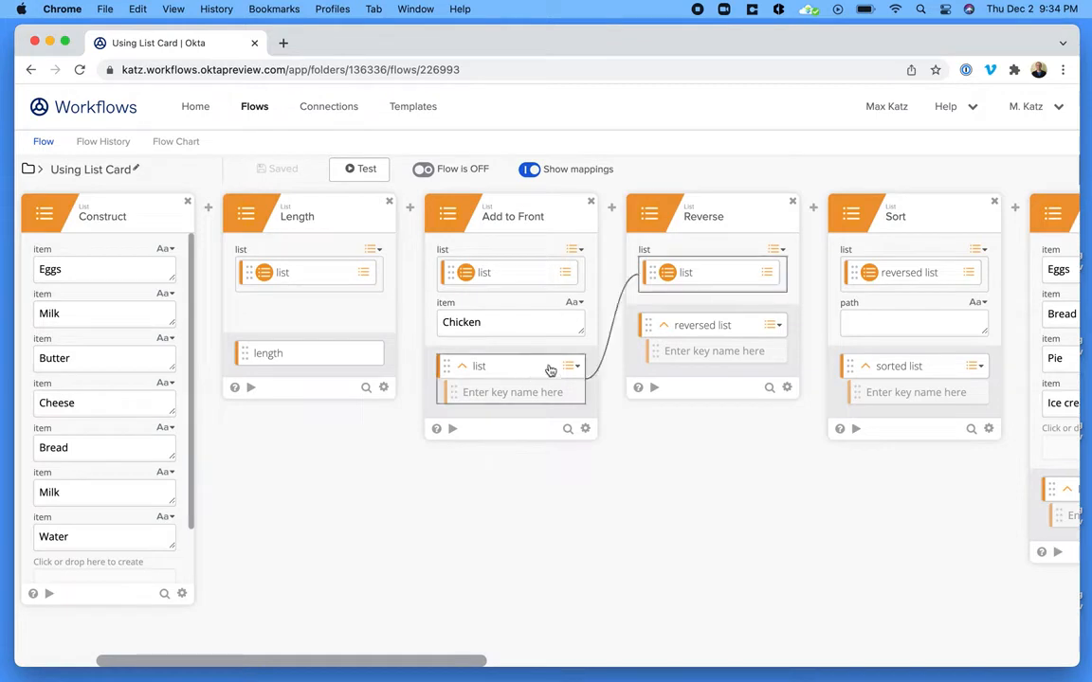
{"action": "scroll", "coordinate": [476, 451], "scroll_direction": "right", "scroll_amount": 5}
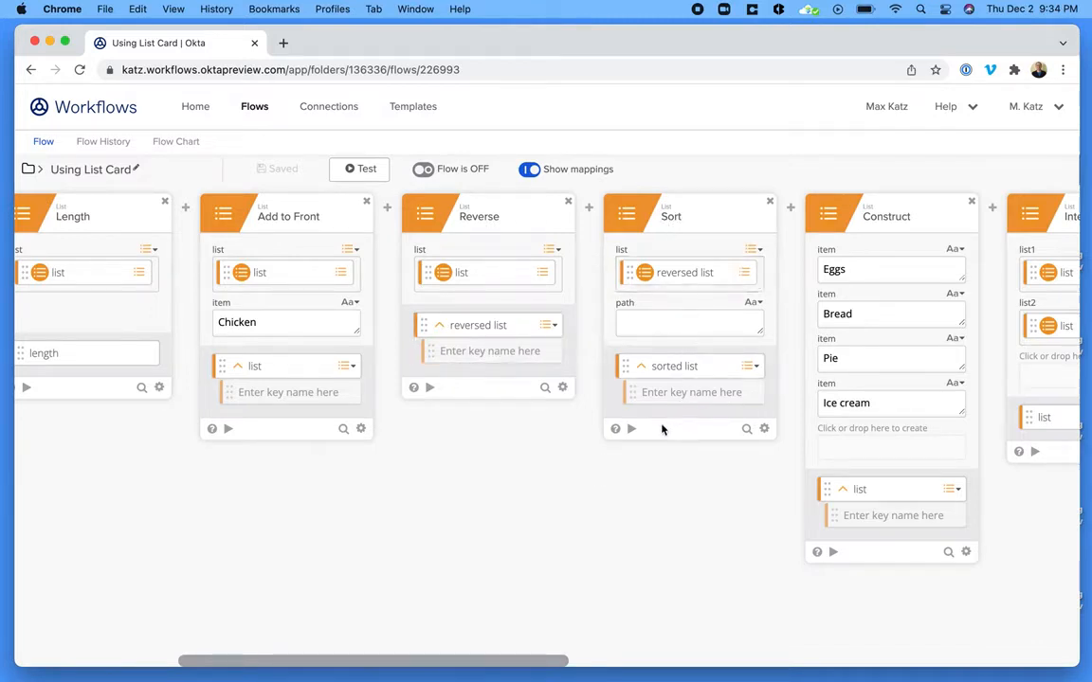
{"action": "scroll", "coordinate": [626, 489], "scroll_direction": "right", "scroll_amount": 3}
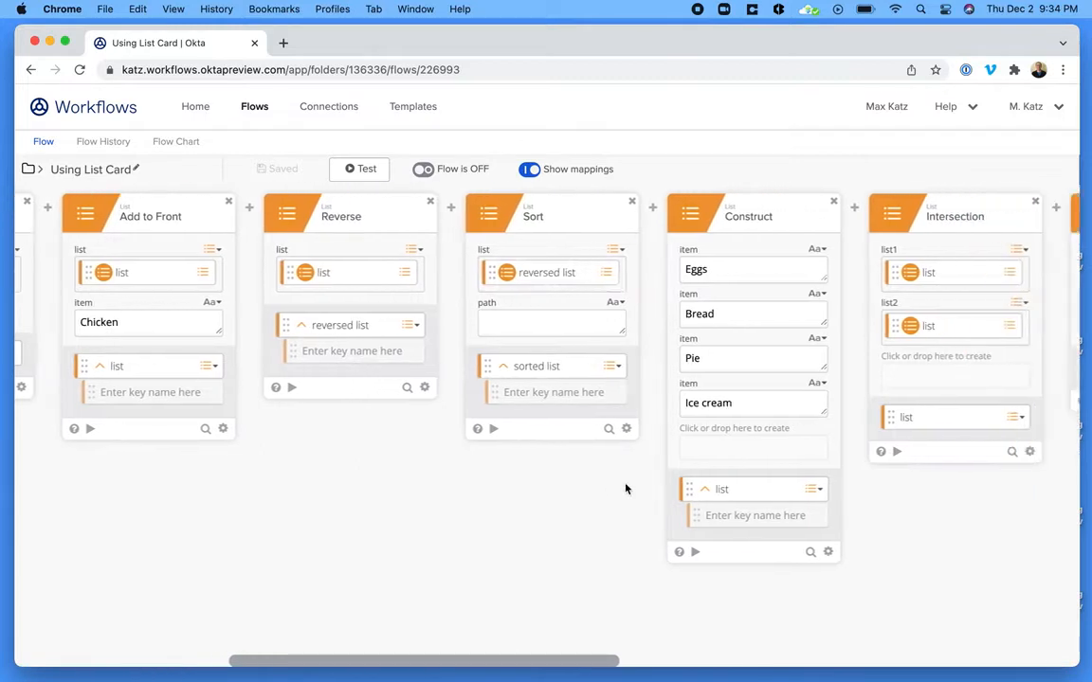
{"action": "scroll", "coordinate": [625, 489], "scroll_direction": "right", "scroll_amount": 3}
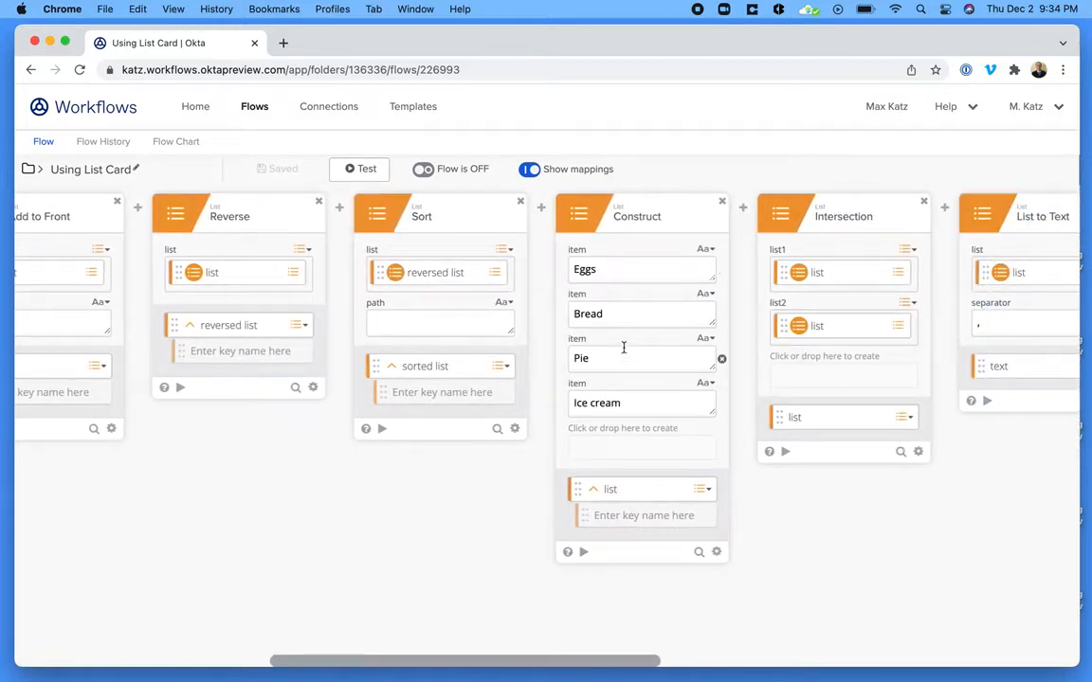
{"action": "scroll", "coordinate": [619, 440], "scroll_direction": "right", "scroll_amount": 3}
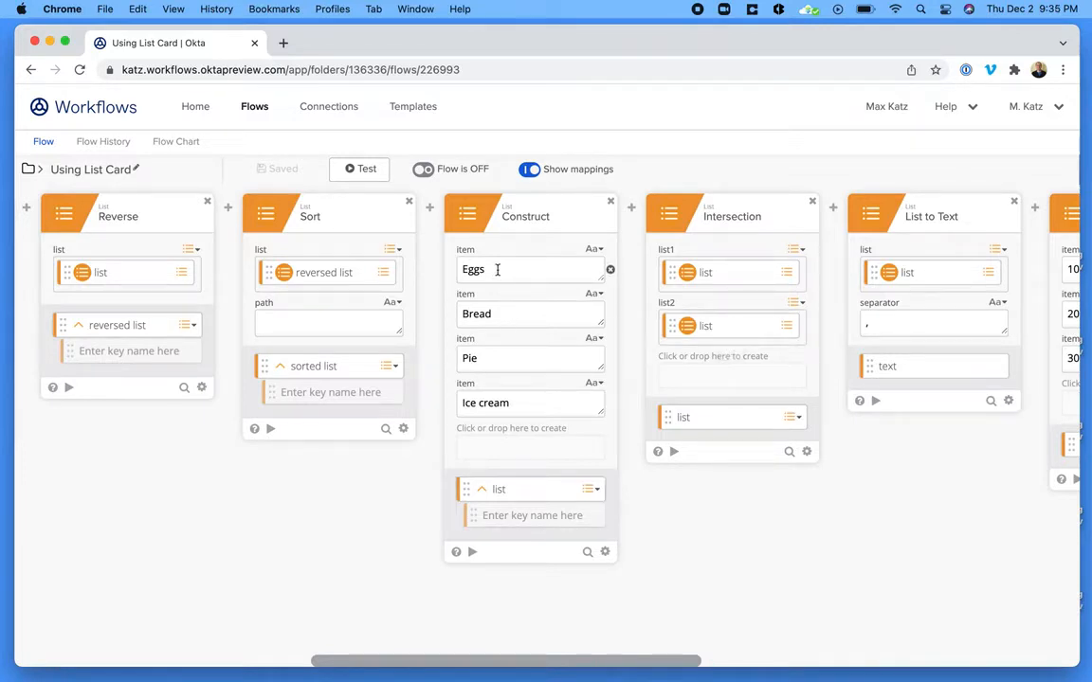
- Compare the two grocery Construct lists feeding the Intersection card, and examine the List to Text, numeric Construct and Sum cards
{"action": "scroll", "coordinate": [412, 436], "scroll_direction": "left", "scroll_amount": 5}
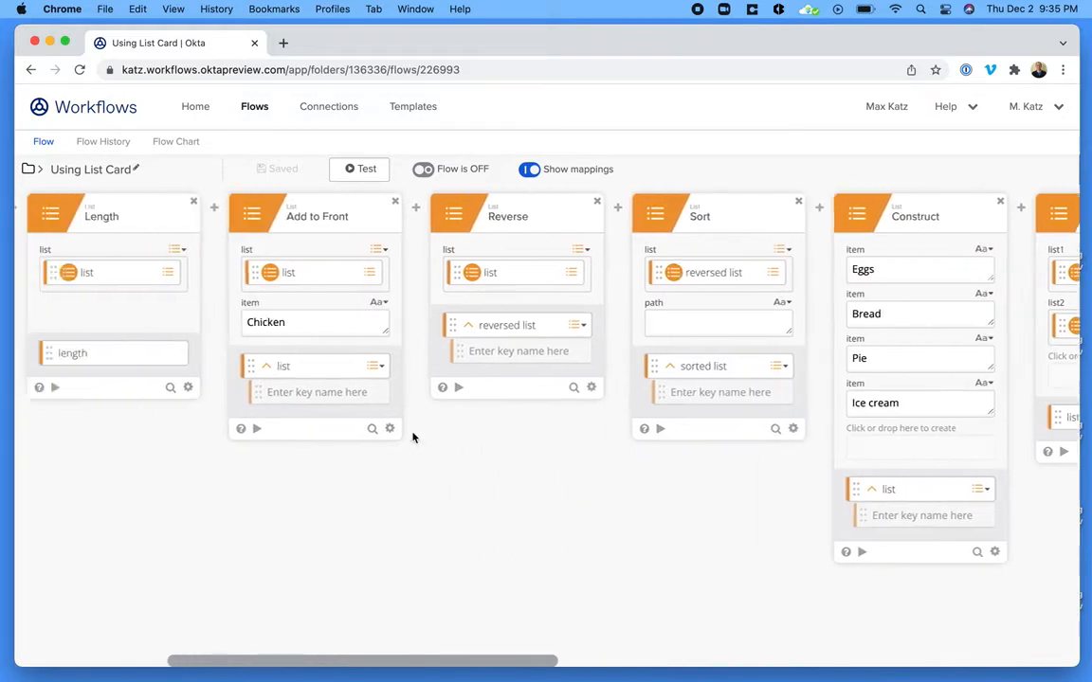
{"action": "scroll", "coordinate": [412, 437], "scroll_direction": "left", "scroll_amount": 5}
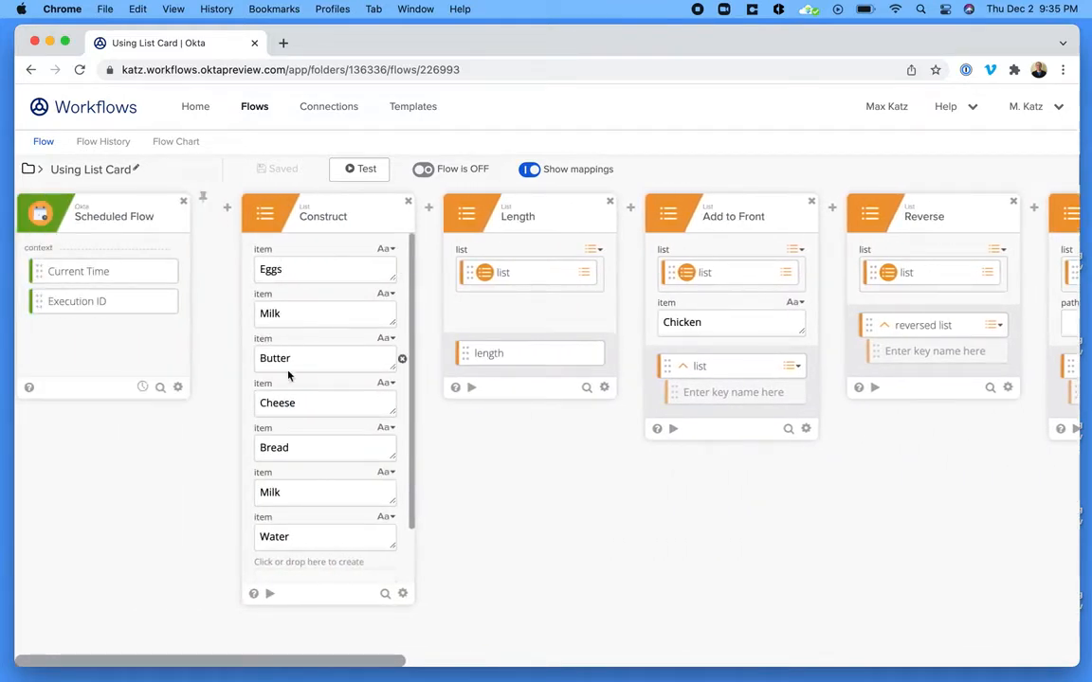
{"action": "scroll", "coordinate": [502, 454], "scroll_direction": "right", "scroll_amount": 4}
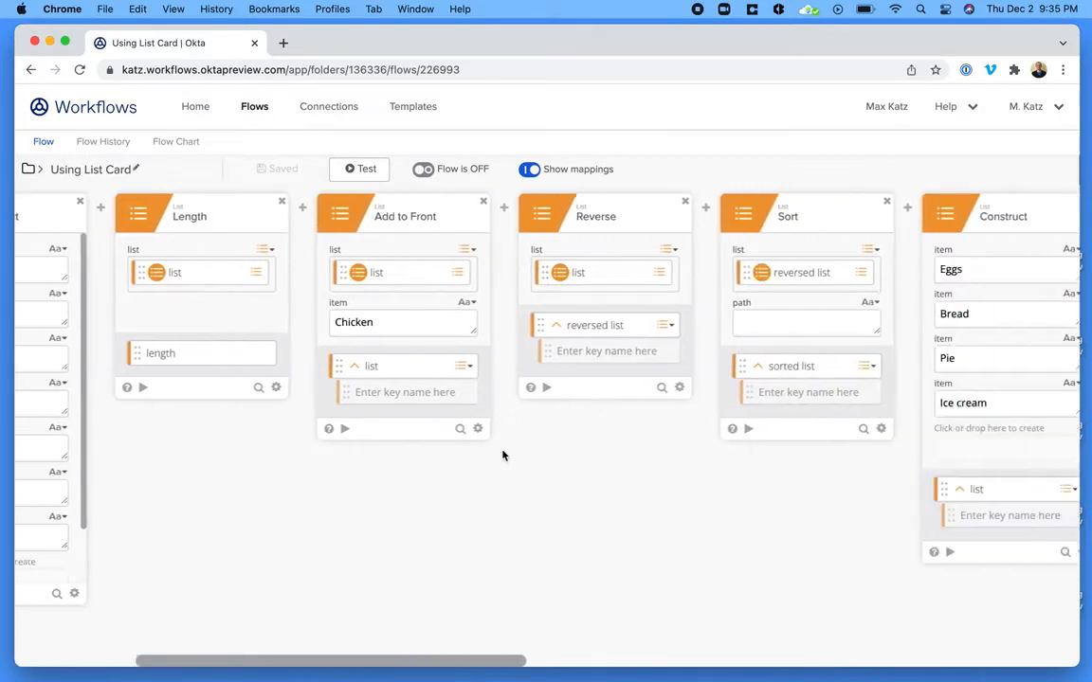
{"action": "scroll", "coordinate": [502, 454], "scroll_direction": "right", "scroll_amount": 5}
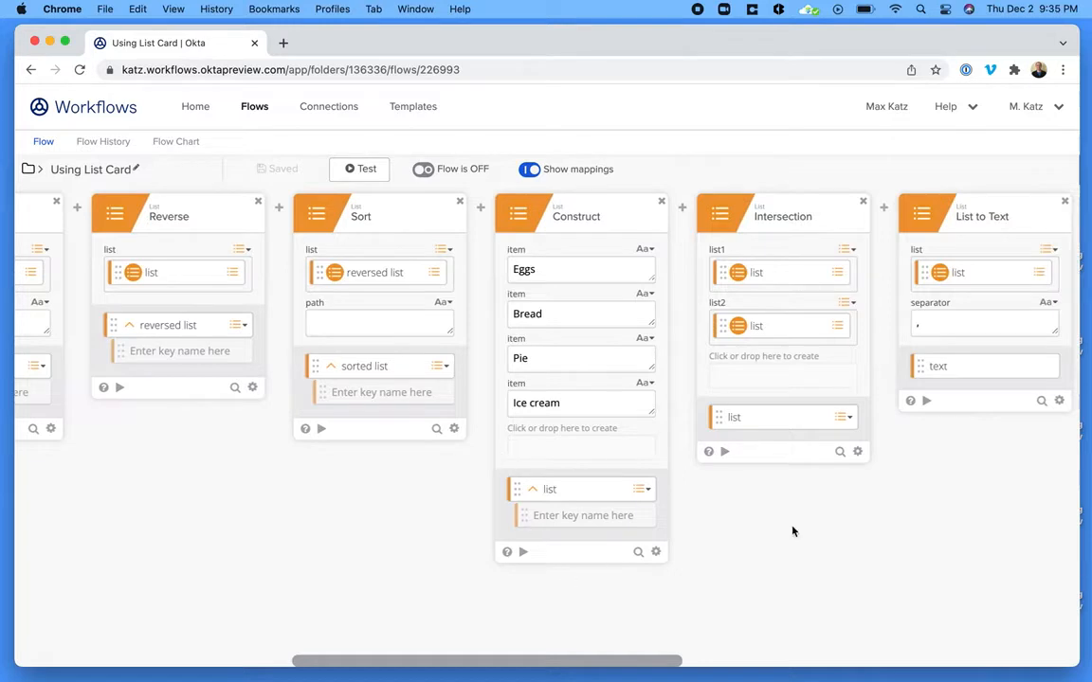
{"action": "scroll", "coordinate": [793, 532], "scroll_direction": "right", "scroll_amount": 3}
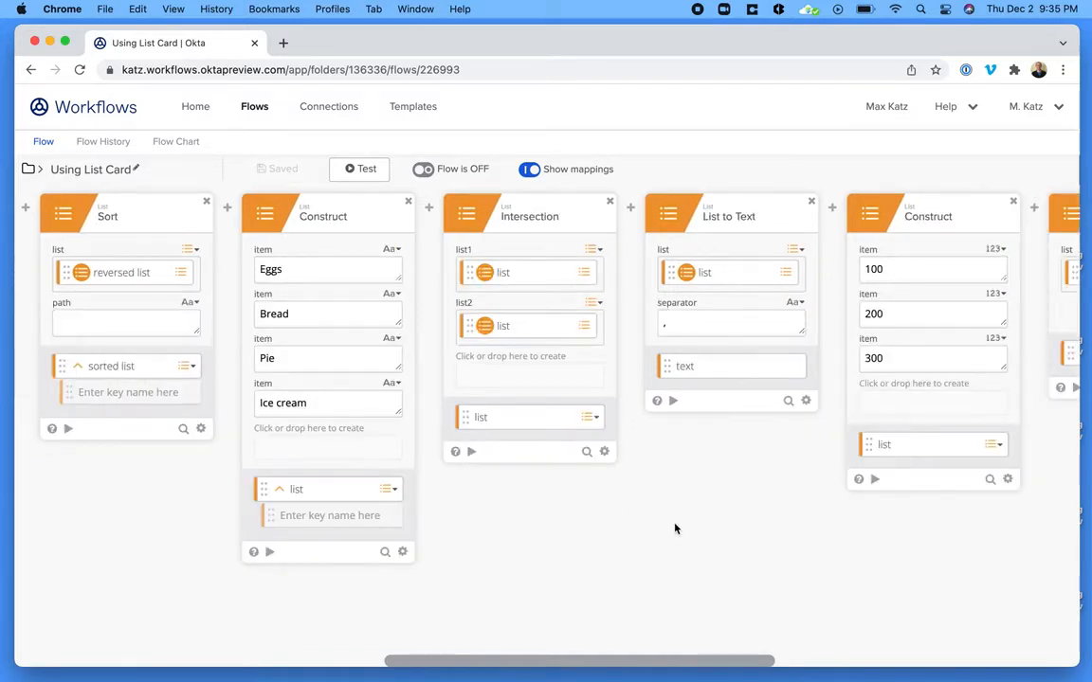
{"action": "scroll", "coordinate": [676, 529], "scroll_direction": "right", "scroll_amount": 1}
{"action": "mouse_move", "coordinate": [493, 426]}
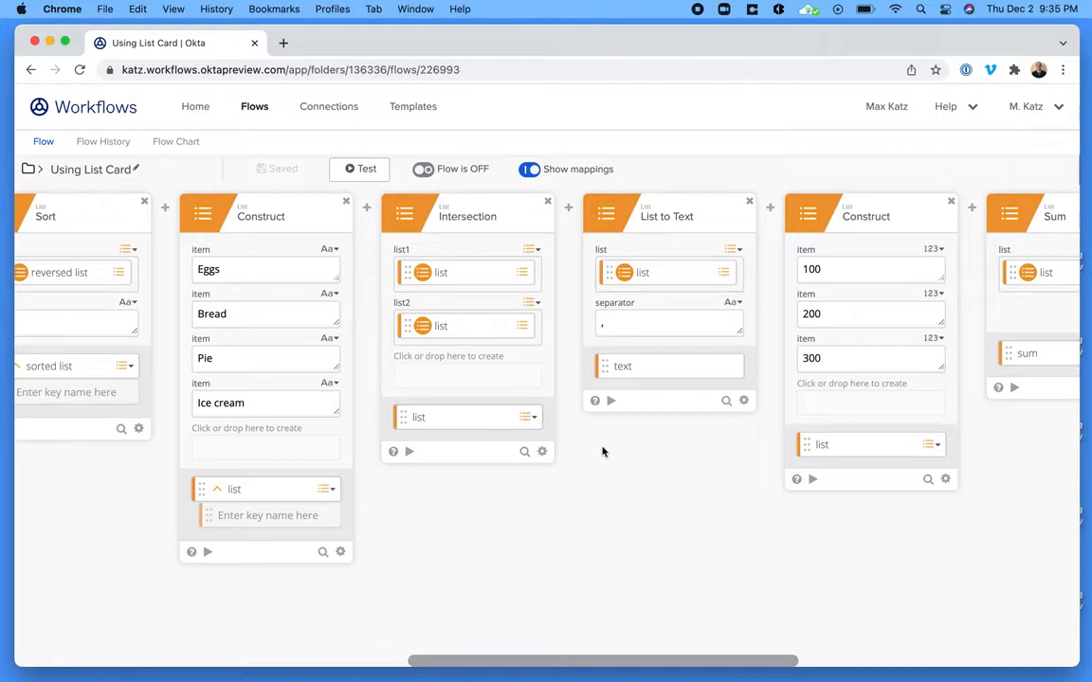
{"action": "scroll", "coordinate": [595, 521], "scroll_direction": "right", "scroll_amount": 5}
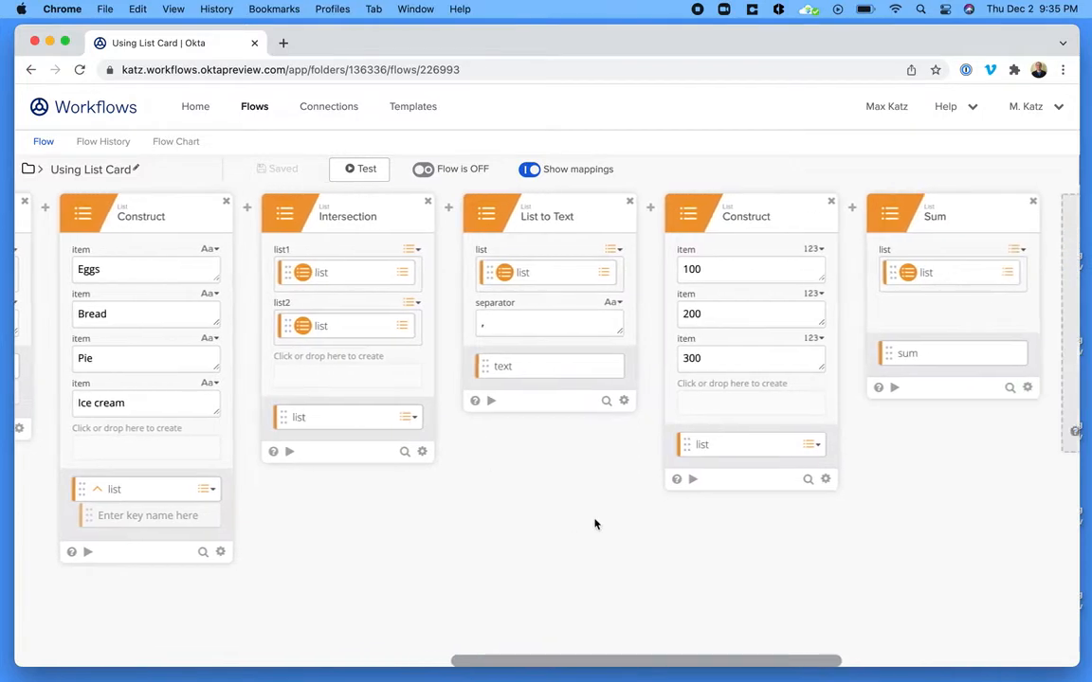
{"action": "scroll", "coordinate": [595, 521], "scroll_direction": "right", "scroll_amount": 2}
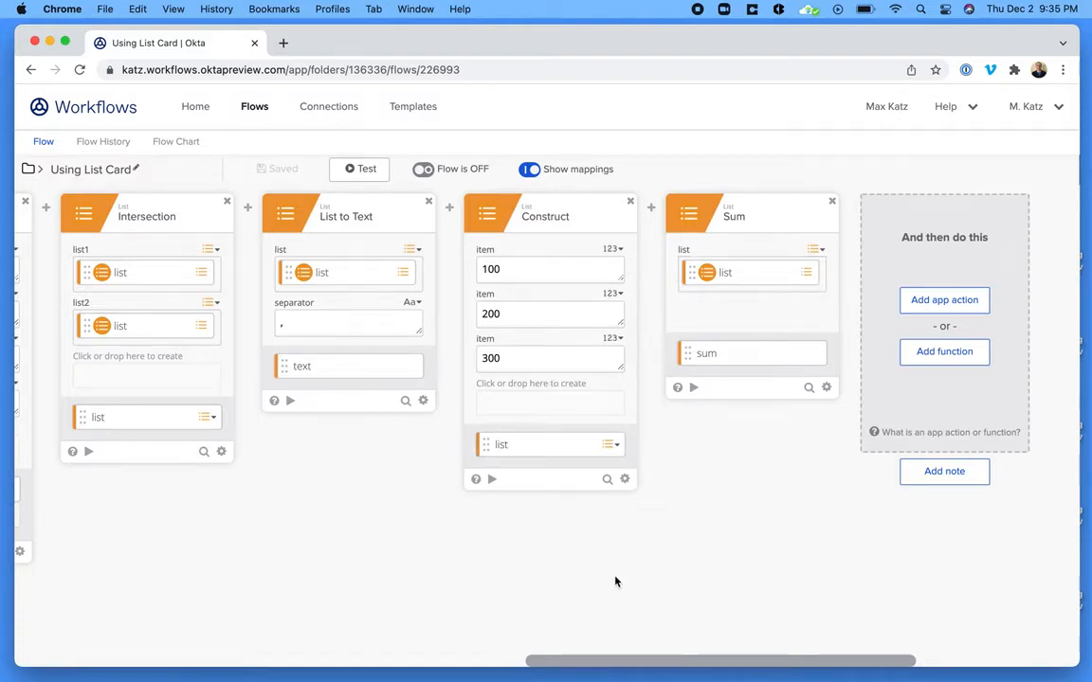
{"action": "scroll", "coordinate": [616, 580], "scroll_direction": "left", "scroll_amount": 5}
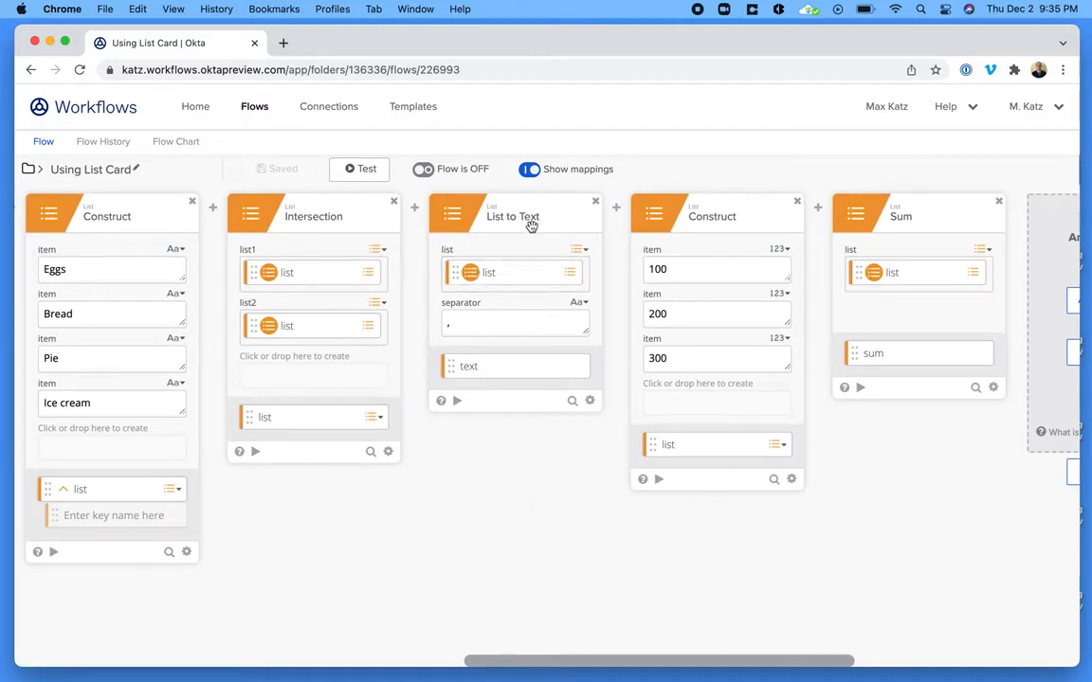
- View the data type options for the Intersection card's output list and check its mapping into List to Text
{"action": "left_click", "coordinate": [379, 418]}
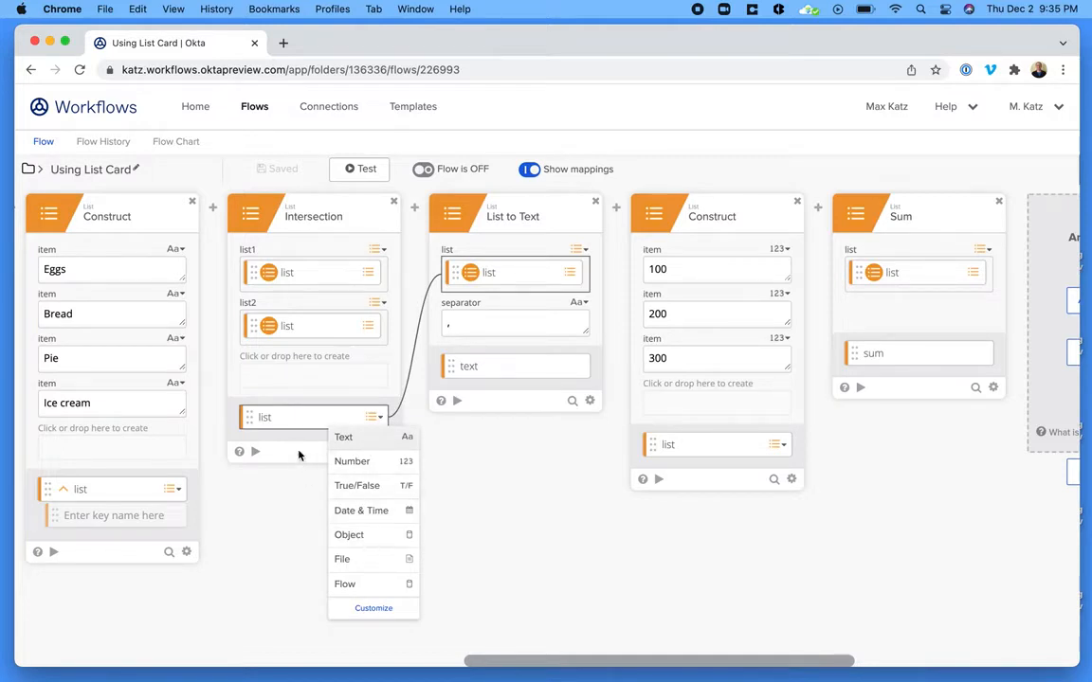
{"action": "left_click", "coordinate": [365, 437]}
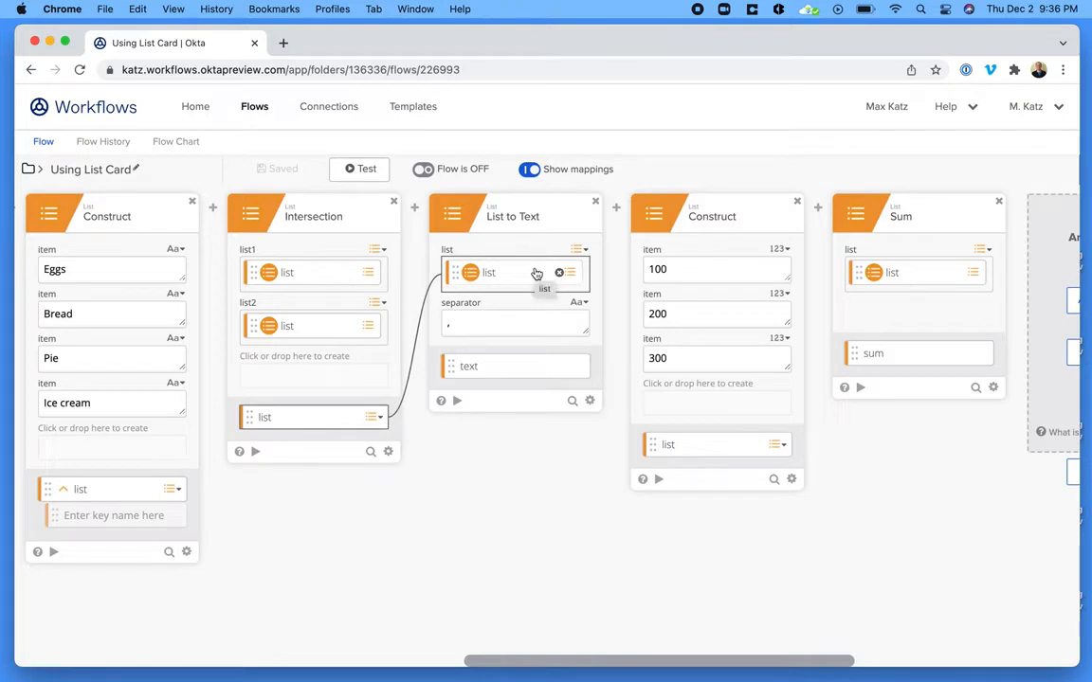
{"action": "left_click", "coordinate": [380, 421]}
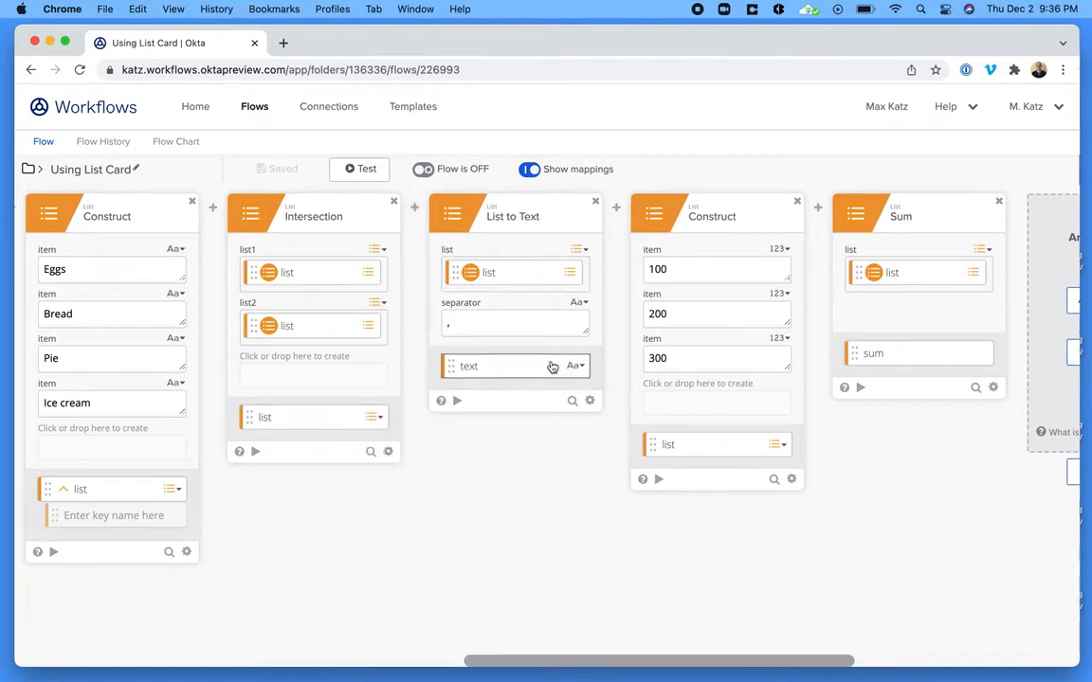
- Run a test of the whole flow and view the full details of the first Construct card's output list
{"action": "left_click", "coordinate": [367, 172]}
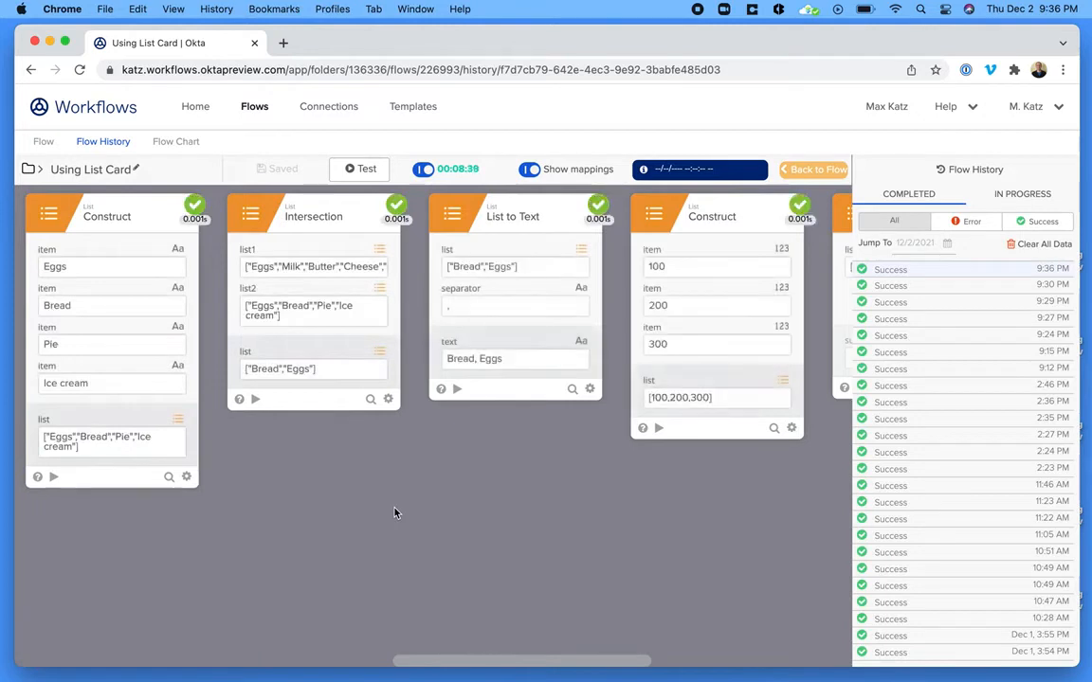
{"action": "scroll", "coordinate": [313, 566], "scroll_direction": "left", "scroll_amount": 15}
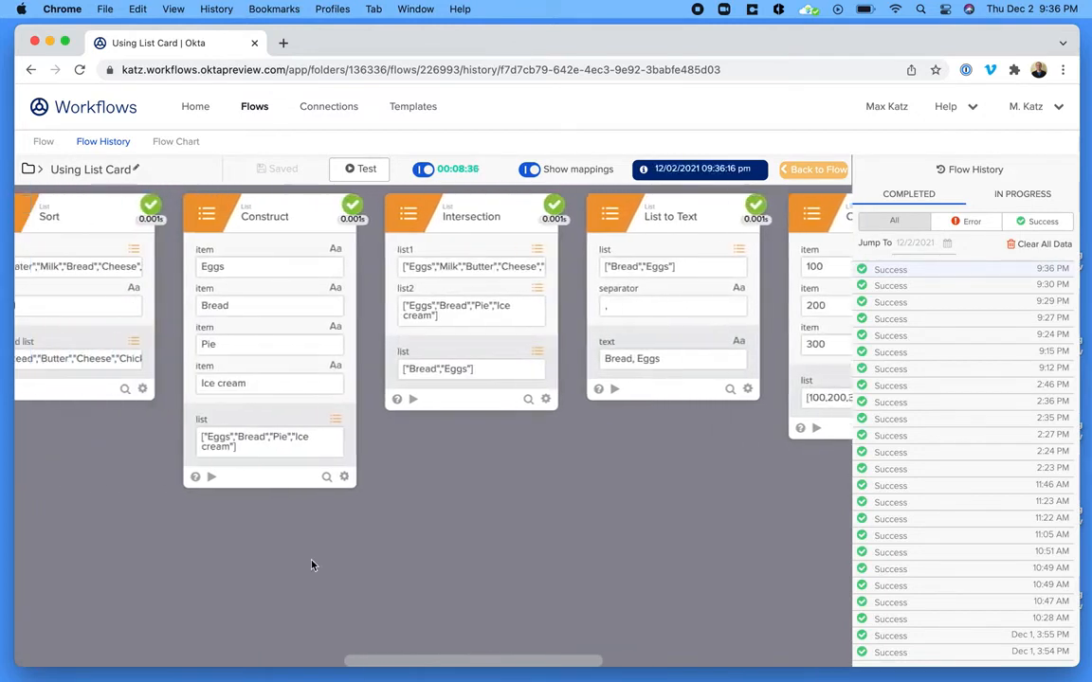
{"action": "scroll", "coordinate": [313, 566], "scroll_direction": "left", "scroll_amount": 5}
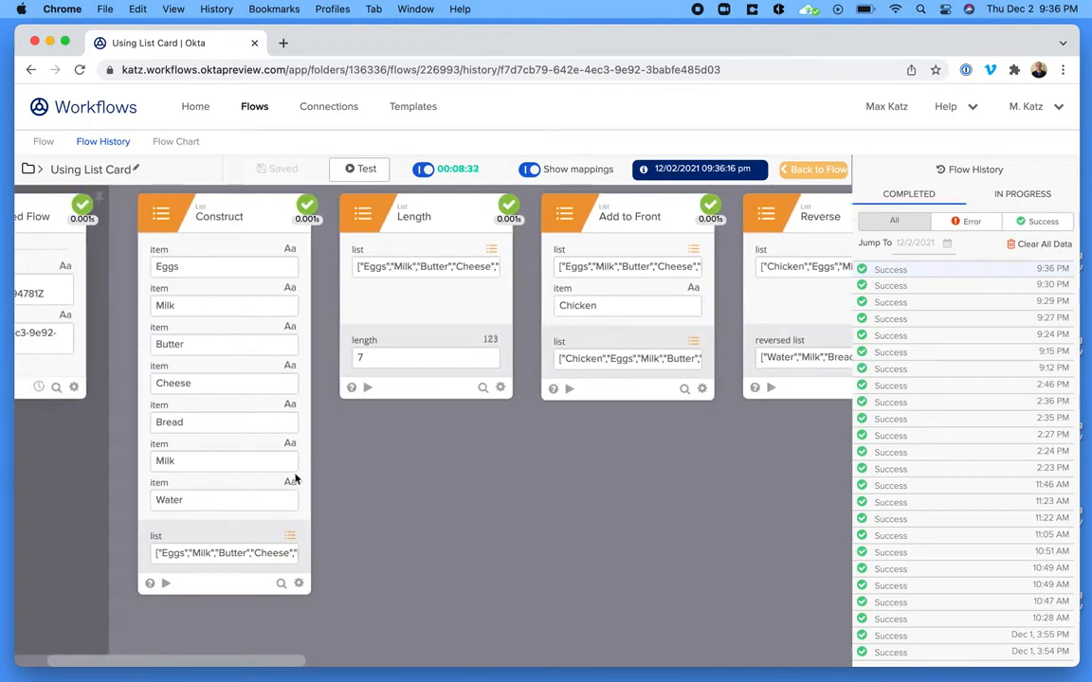
{"action": "left_click", "coordinate": [286, 555]}
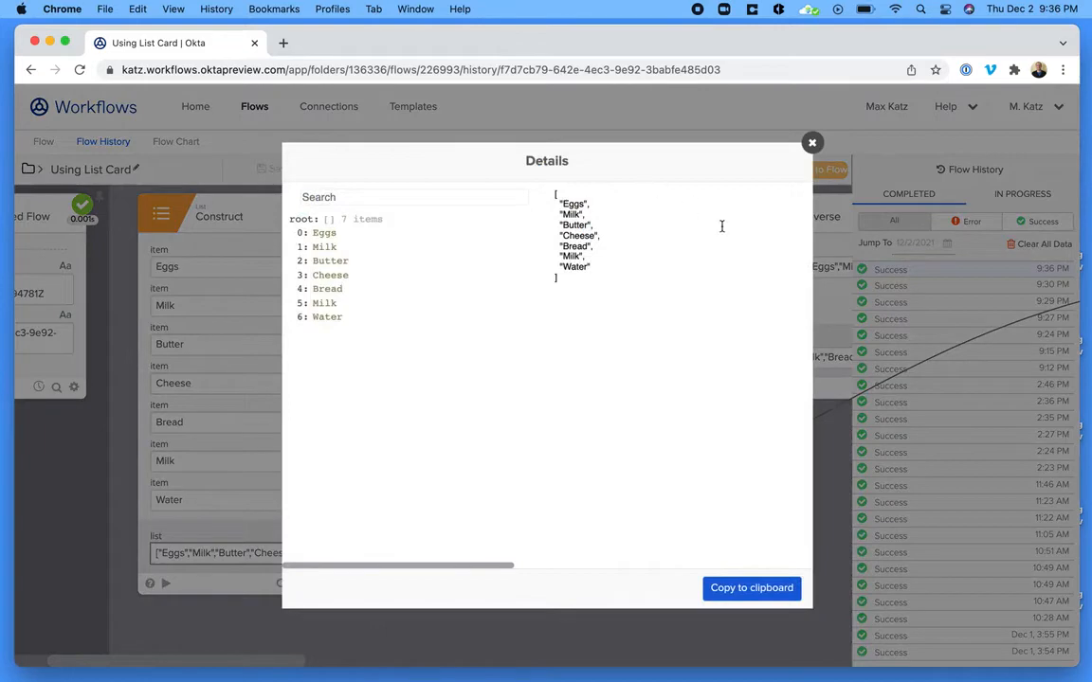
{"action": "left_click", "coordinate": [812, 142]}
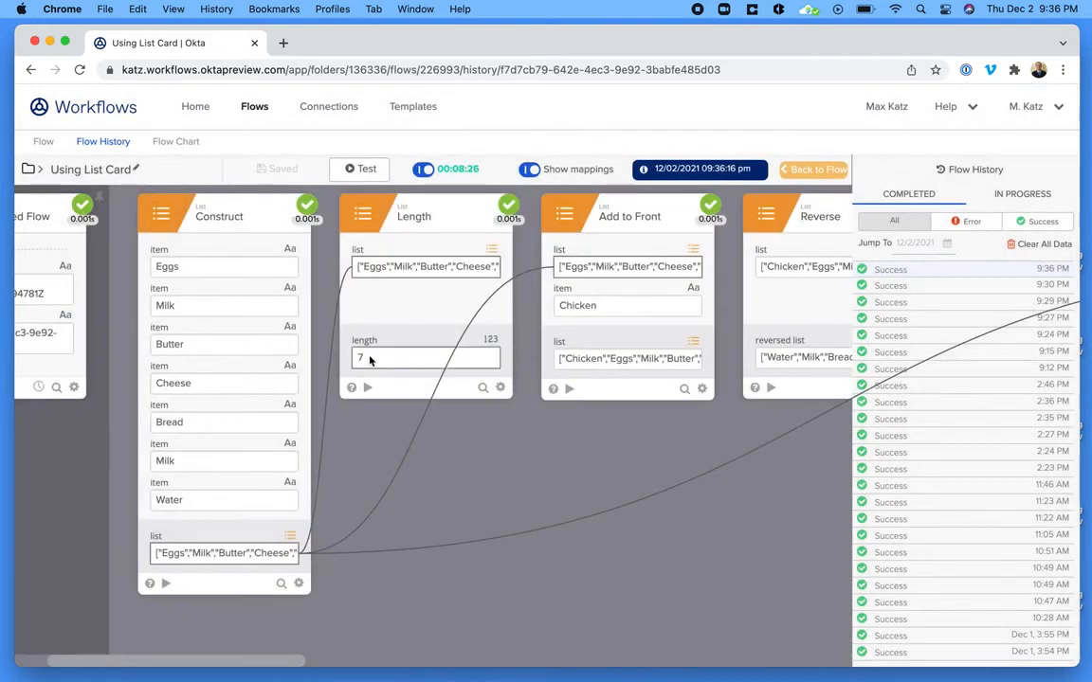
- Check the Length card's result and view the full details of the Add to Front card's output list
{"action": "scroll", "coordinate": [474, 458], "scroll_direction": "right", "scroll_amount": 4}
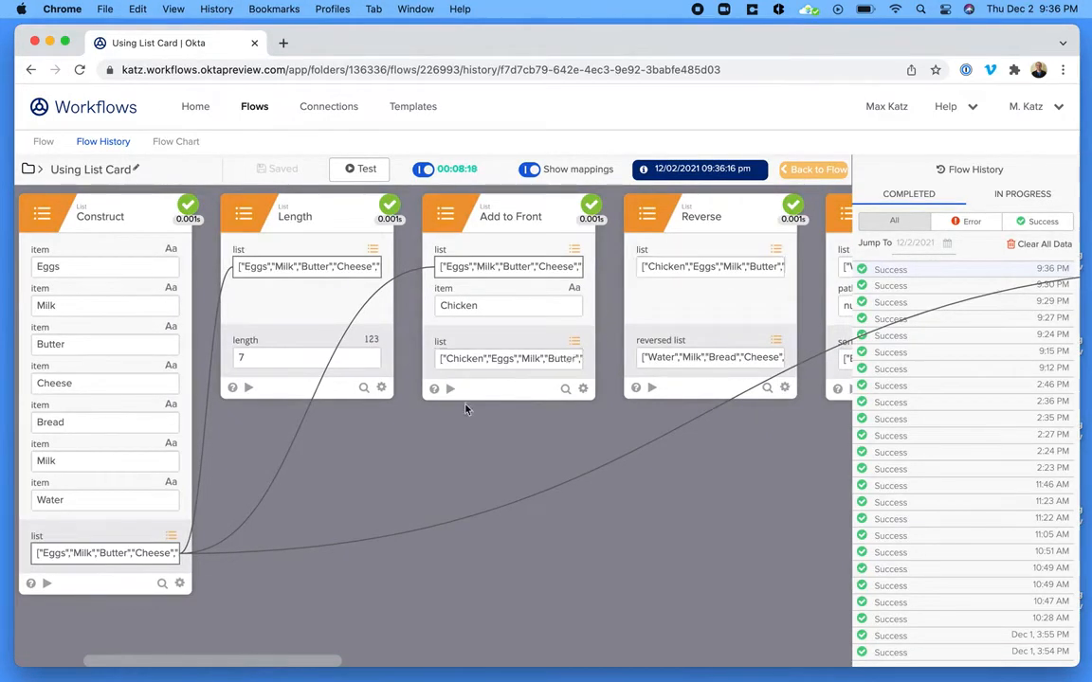
{"action": "scroll", "coordinate": [463, 417], "scroll_direction": "right", "scroll_amount": 5}
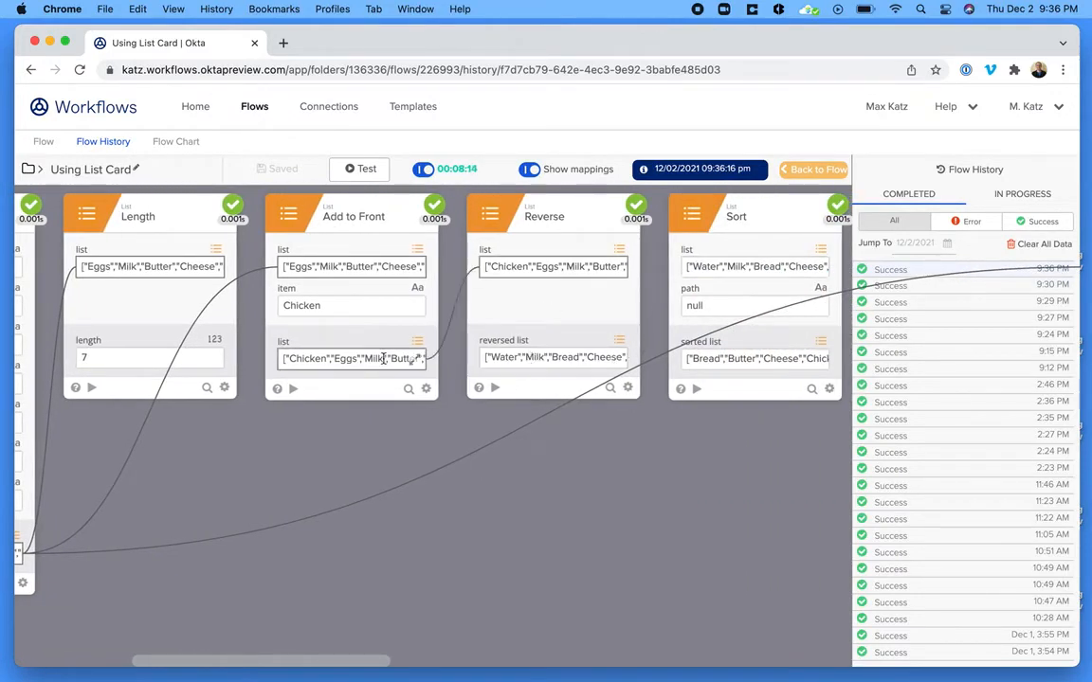
{"action": "left_click", "coordinate": [417, 360]}
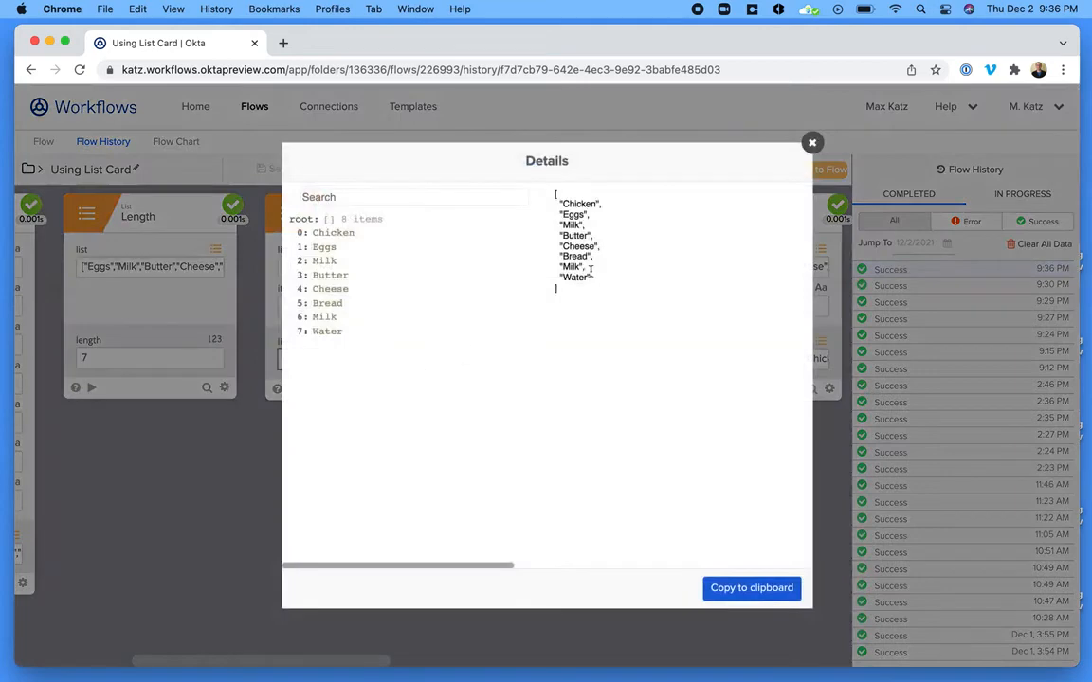
{"action": "left_click", "coordinate": [812, 144]}
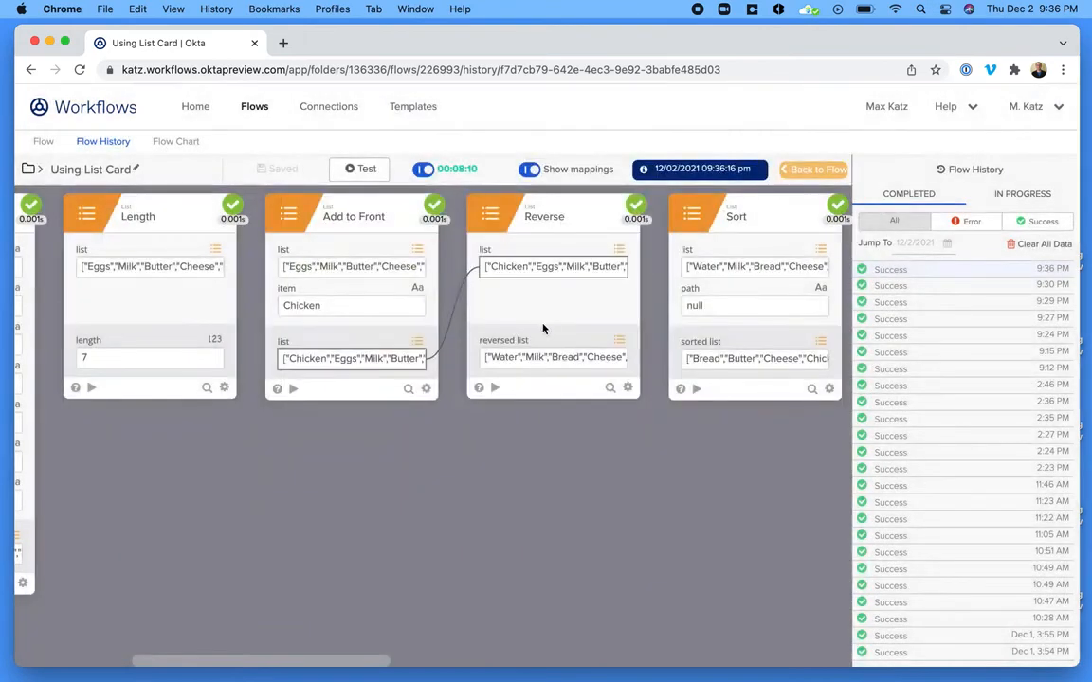
- Examine the test outputs of the remaining cards from Reverse through Sum, and return to the flow editor
{"action": "scroll", "coordinate": [550, 464], "scroll_direction": "right", "scroll_amount": 5}
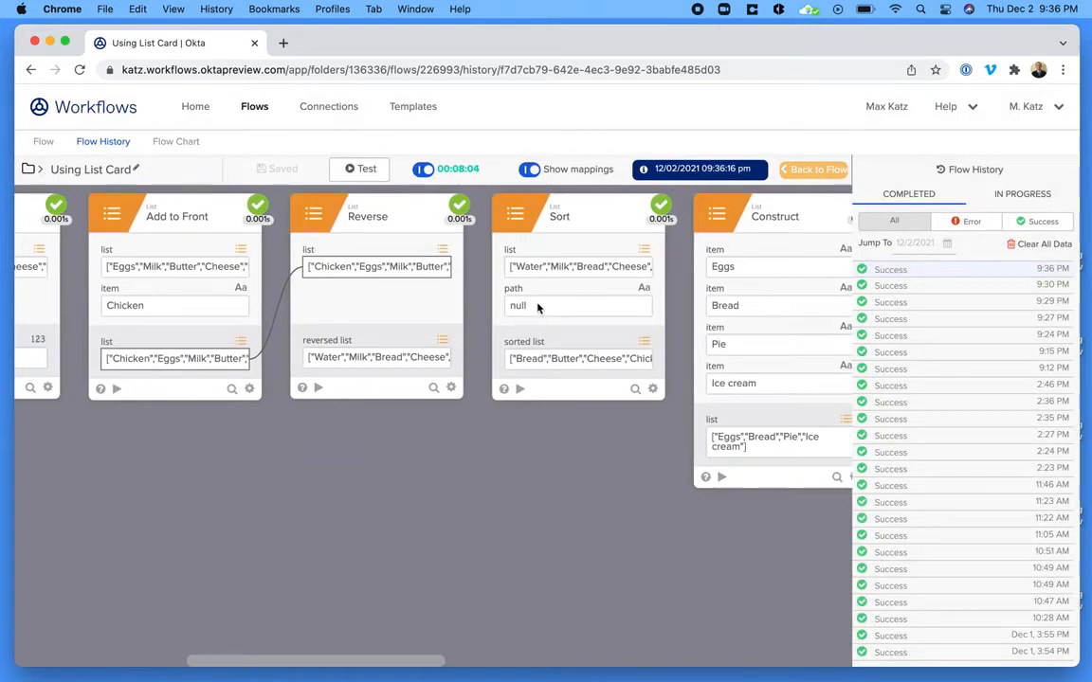
{"action": "scroll", "coordinate": [548, 510], "scroll_direction": "right", "scroll_amount": 4}
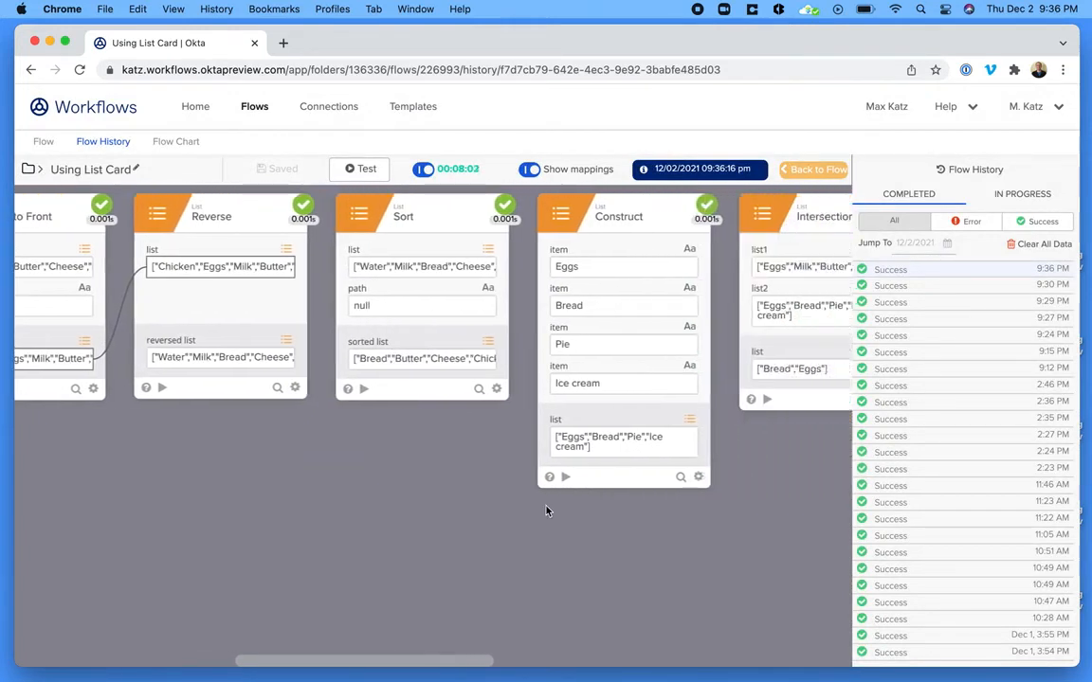
{"action": "scroll", "coordinate": [548, 512], "scroll_direction": "right", "scroll_amount": 2}
{"action": "scroll", "coordinate": [572, 515], "scroll_direction": "right", "scroll_amount": 5}
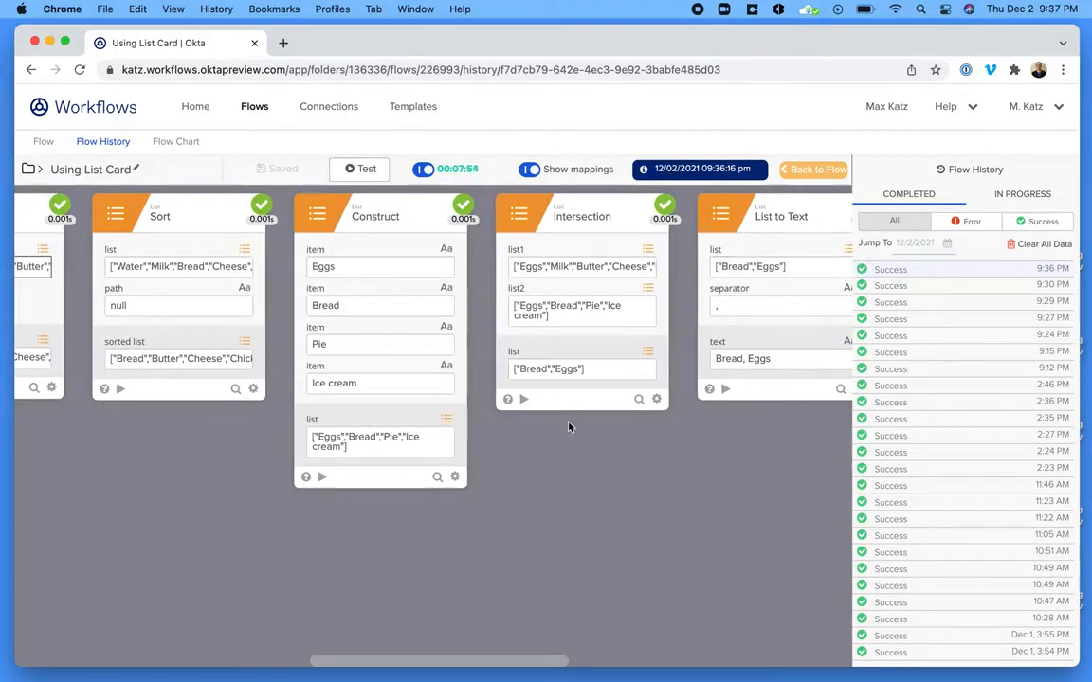
{"action": "scroll", "coordinate": [574, 496], "scroll_direction": "right", "scroll_amount": 4}
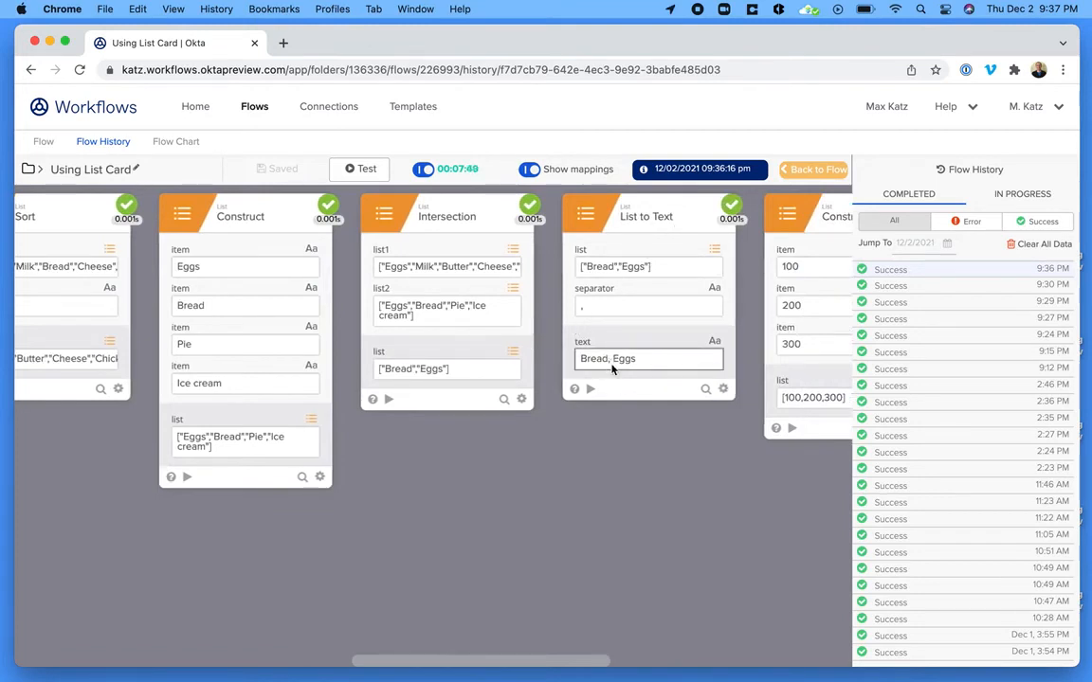
{"action": "scroll", "coordinate": [577, 448], "scroll_direction": "right", "scroll_amount": 7}
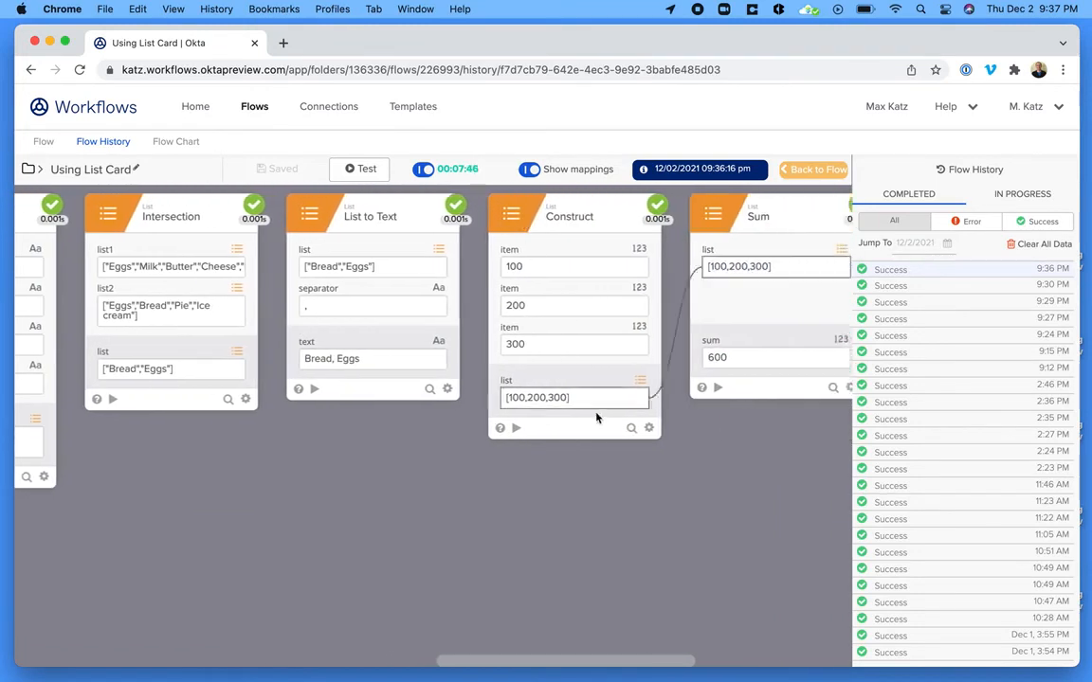
{"action": "scroll", "coordinate": [596, 417], "scroll_direction": "right", "scroll_amount": 2}
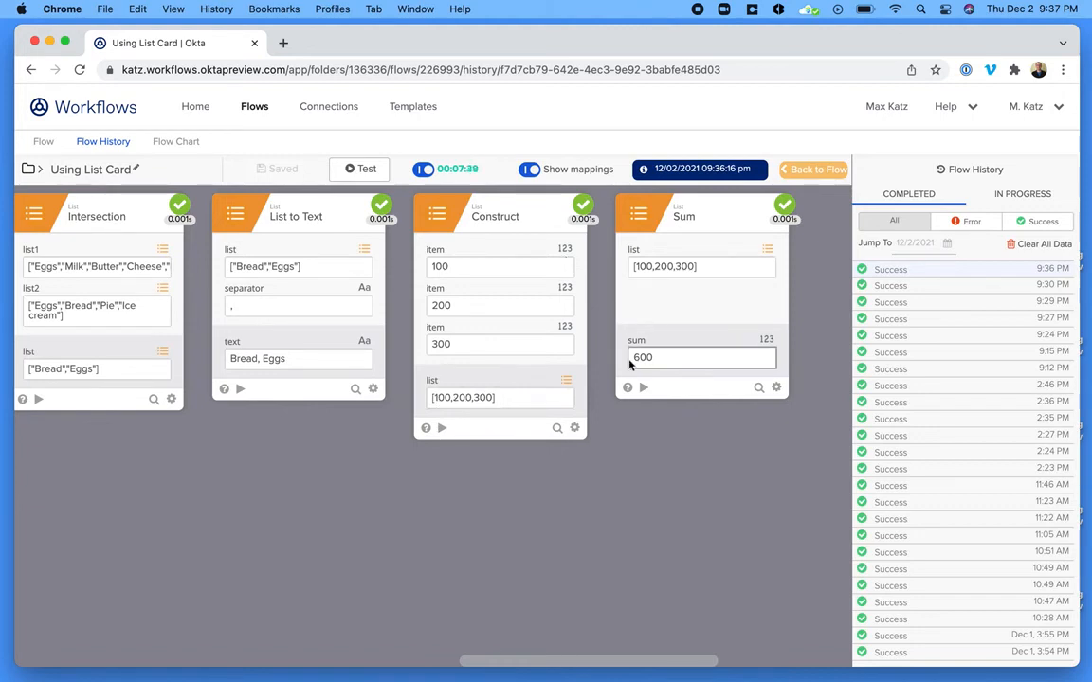
{"action": "left_click", "coordinate": [813, 171]}
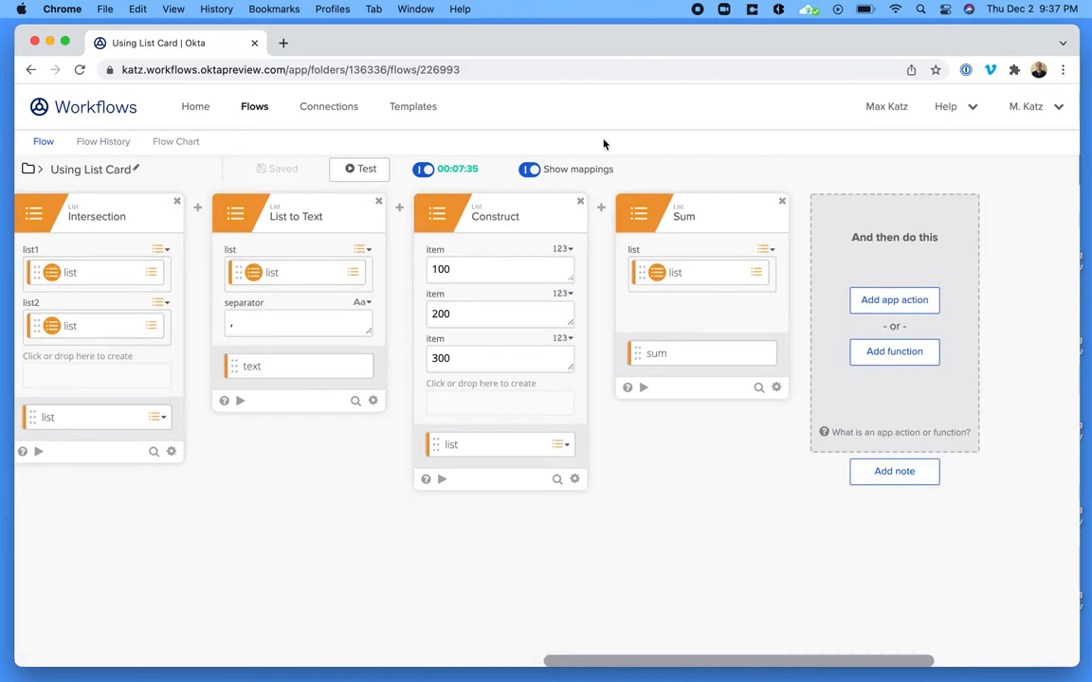
- Deactivate the flow and browse the full catalogue of List functions available for insertion between the last Construct card and Sum
{"action": "left_click", "coordinate": [423, 169]}
{"action": "mouse_move", "coordinate": [602, 211]}
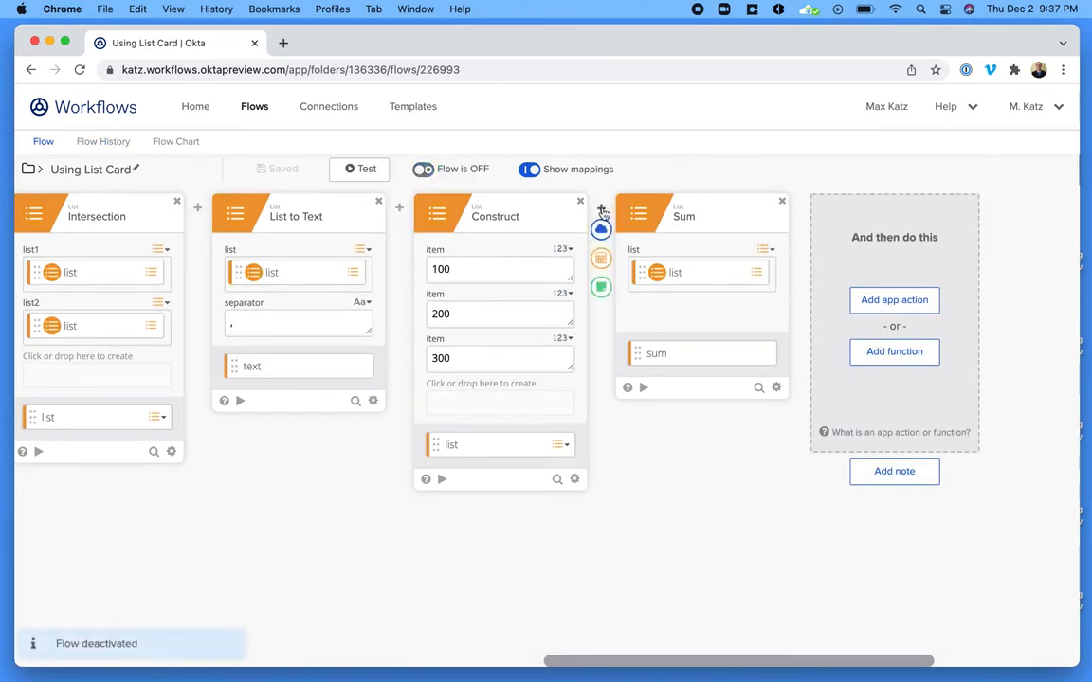
{"action": "left_click", "coordinate": [603, 258]}
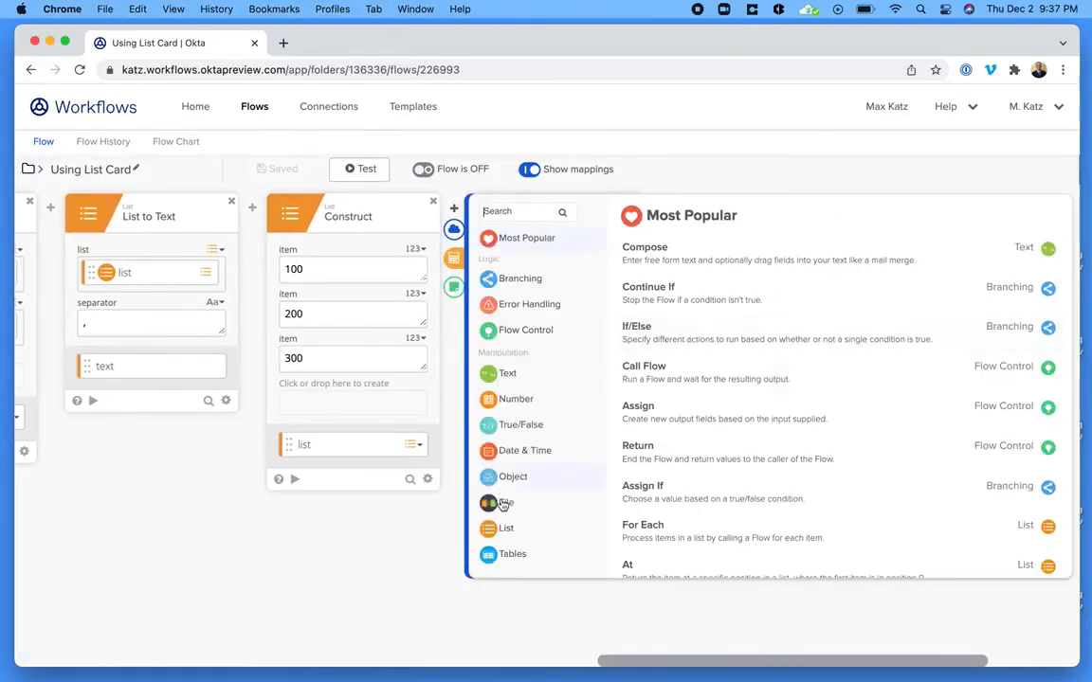
{"action": "left_click", "coordinate": [508, 527]}
{"action": "scroll", "coordinate": [841, 370], "scroll_direction": "down", "scroll_amount": 10}
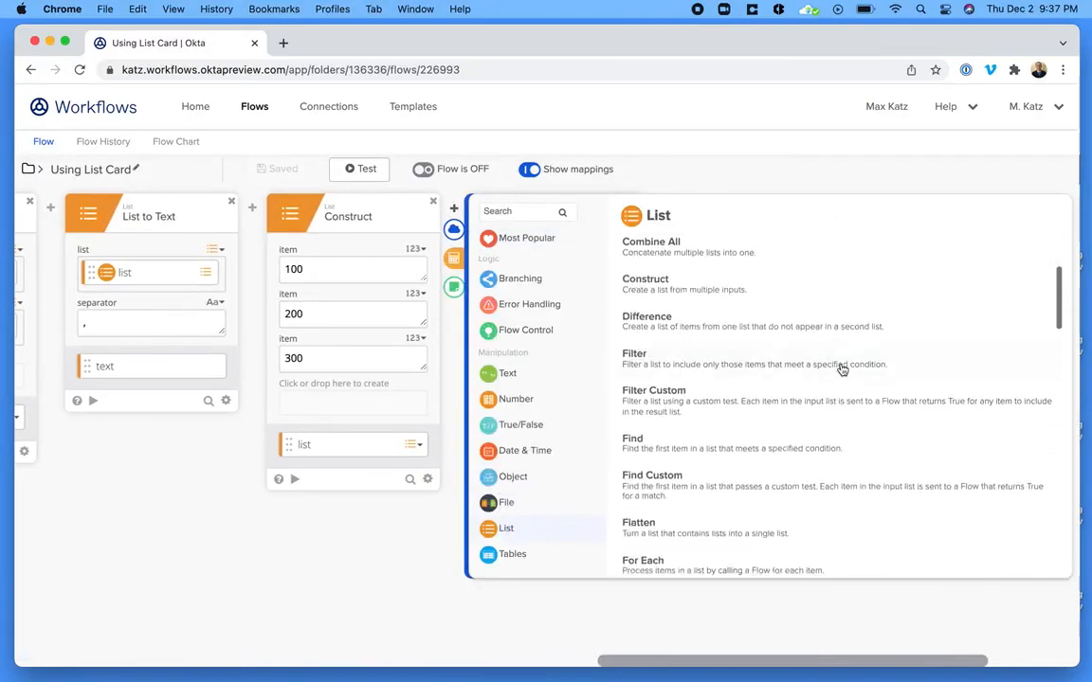
{"action": "scroll", "coordinate": [840, 371], "scroll_direction": "down", "scroll_amount": 5}
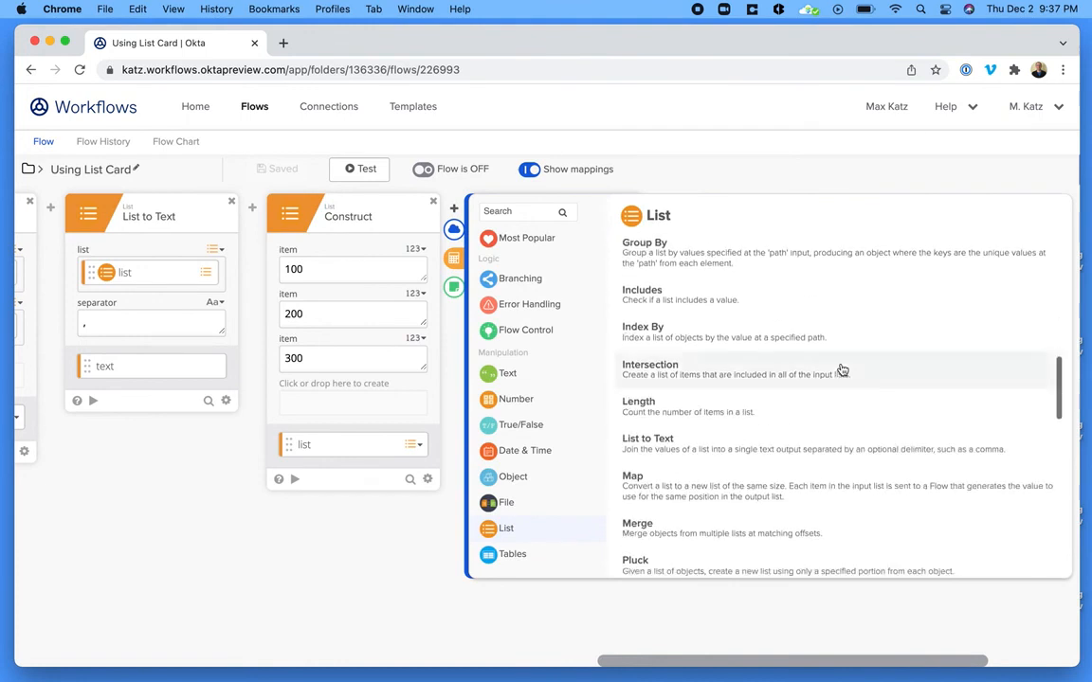
{"action": "scroll", "coordinate": [841, 371], "scroll_direction": "down", "scroll_amount": 6}
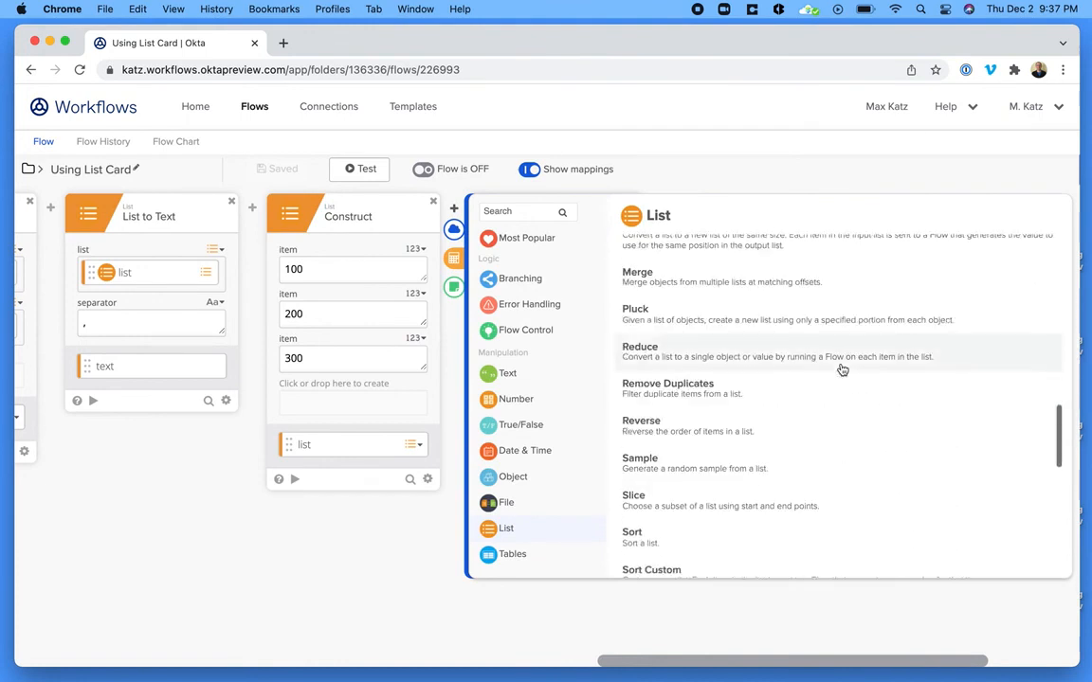
{"action": "scroll", "coordinate": [842, 370], "scroll_direction": "down", "scroll_amount": 5}
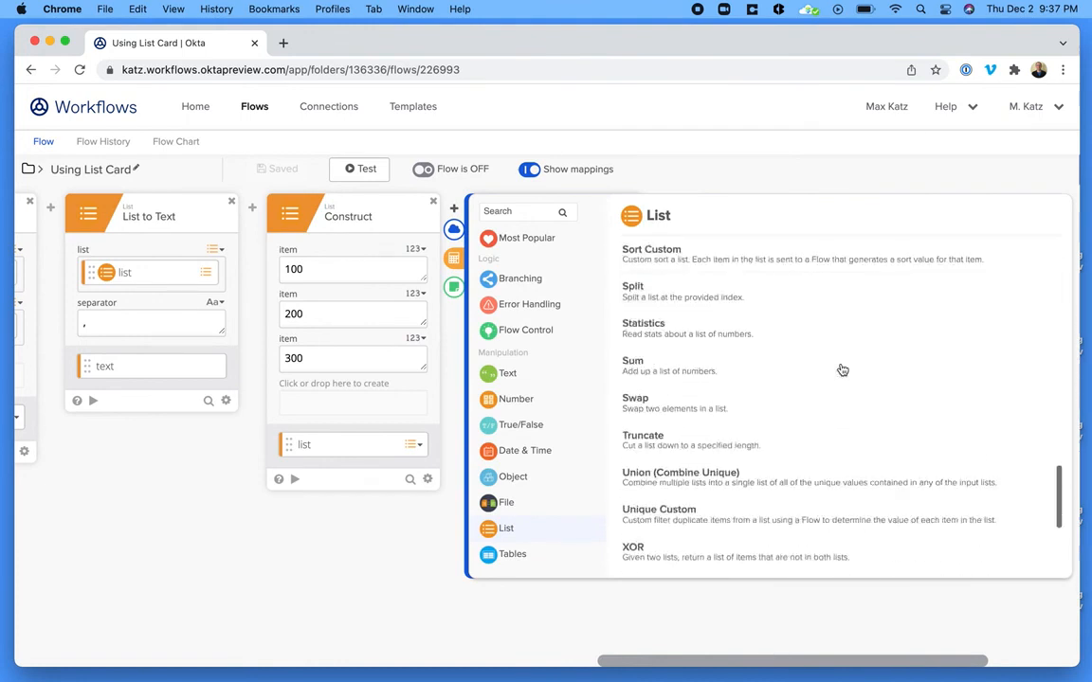
{"action": "left_click", "coordinate": [632, 282]}
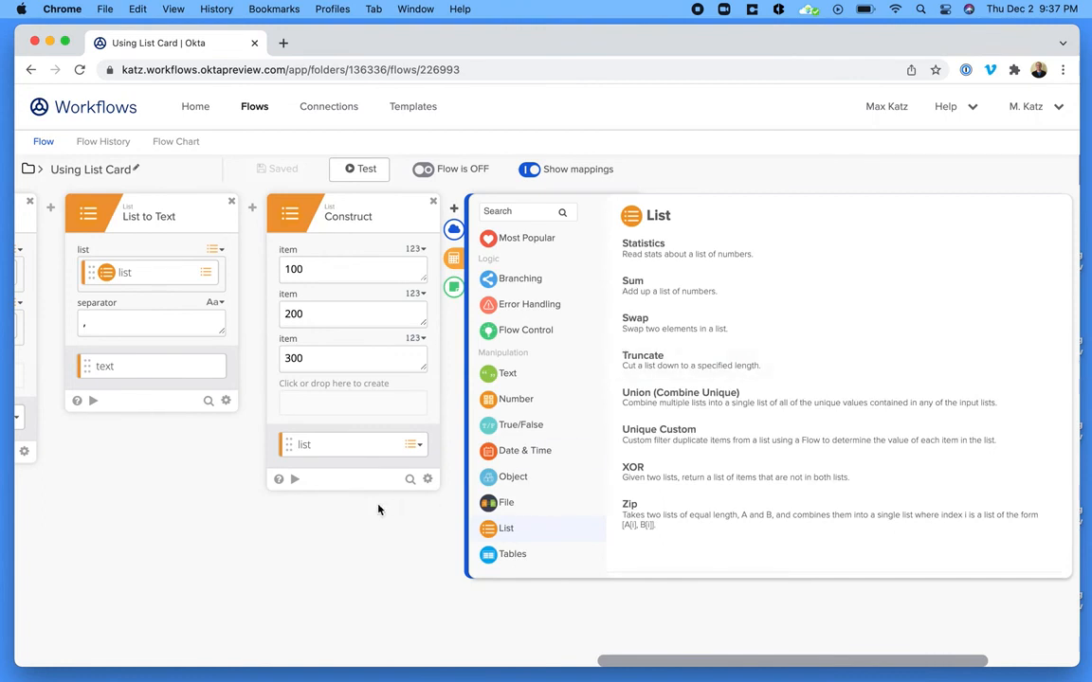
{"action": "scroll", "coordinate": [524, 492], "scroll_direction": "left", "scroll_amount": 10}
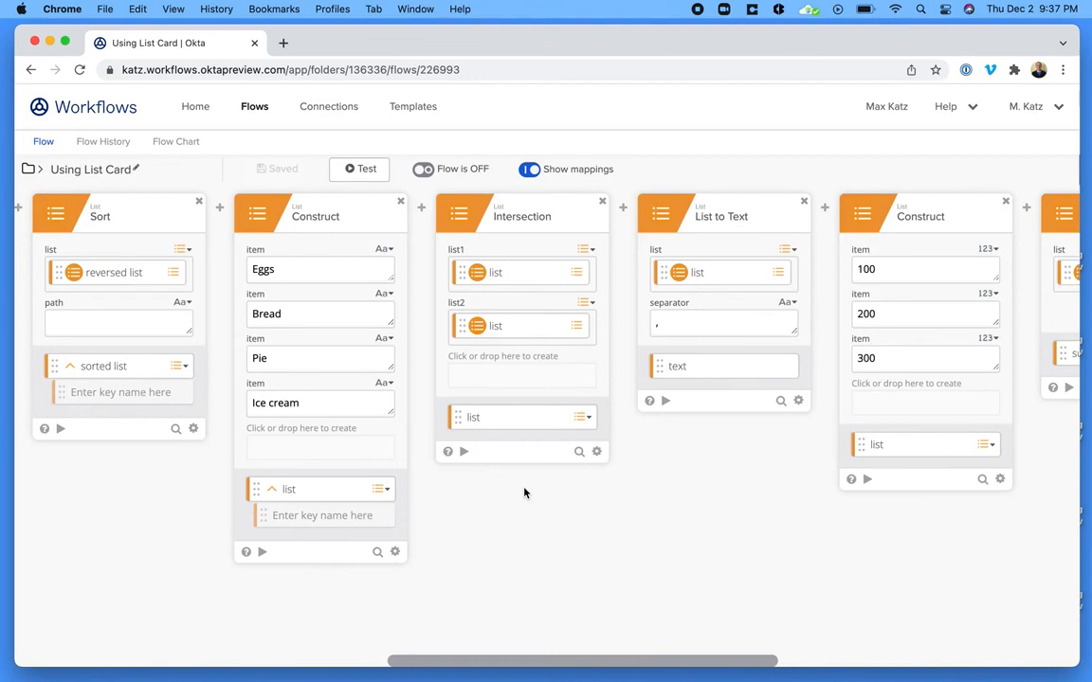
{"action": "scroll", "coordinate": [524, 492], "scroll_direction": "left", "scroll_amount": 8}
{"action": "scroll", "coordinate": [524, 492], "scroll_direction": "left", "scroll_amount": 8}
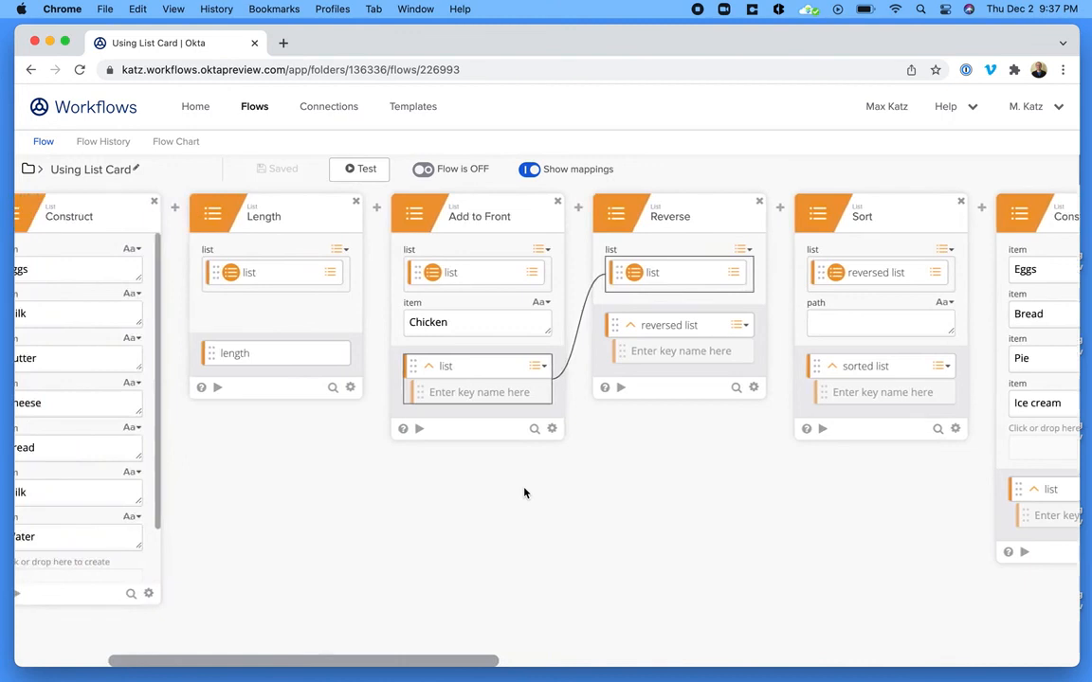
{"action": "scroll", "coordinate": [524, 491], "scroll_direction": "left", "scroll_amount": 3}
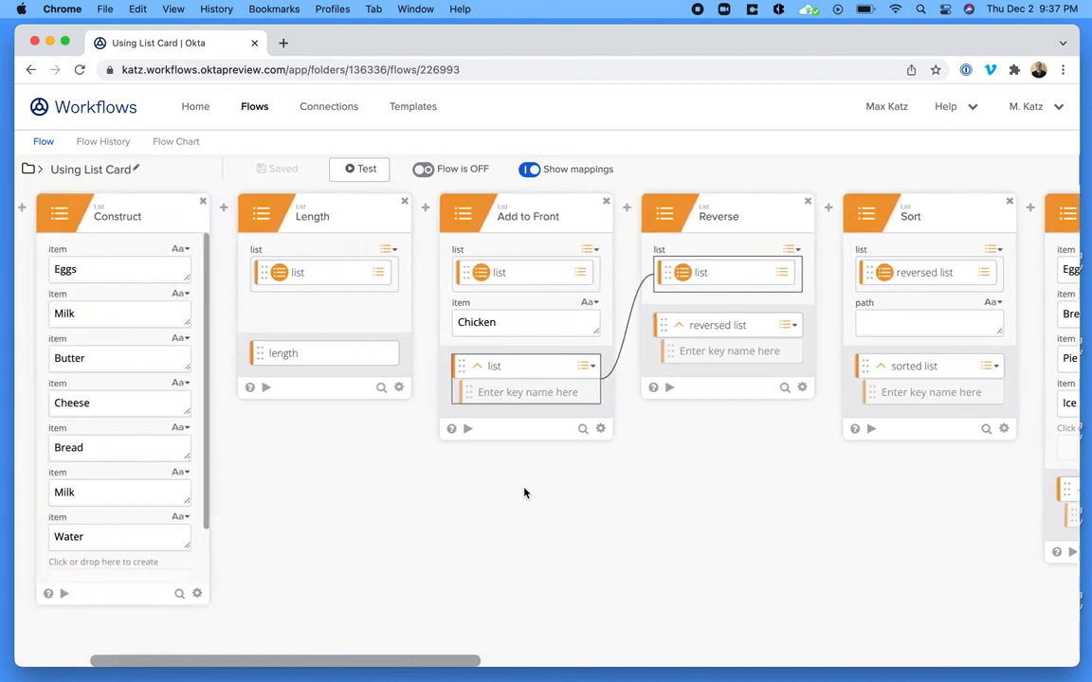